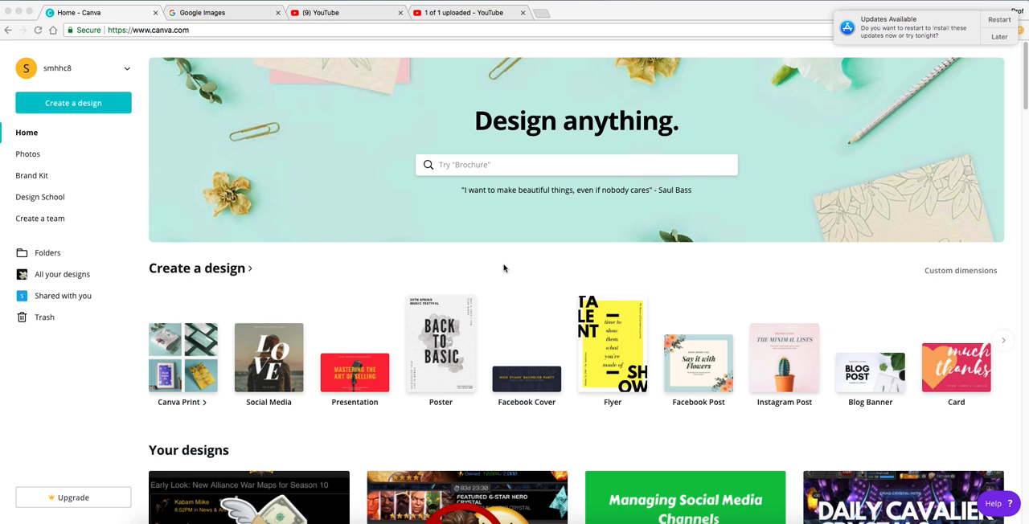
Look through the thumbnails of the existing designs on the home page and return to the design creation options.
{"action": "scroll", "coordinate": [507, 268], "scroll_direction": "down", "scroll_amount": 3}
{"action": "scroll", "coordinate": [504, 269], "scroll_direction": "down", "scroll_amount": 10}
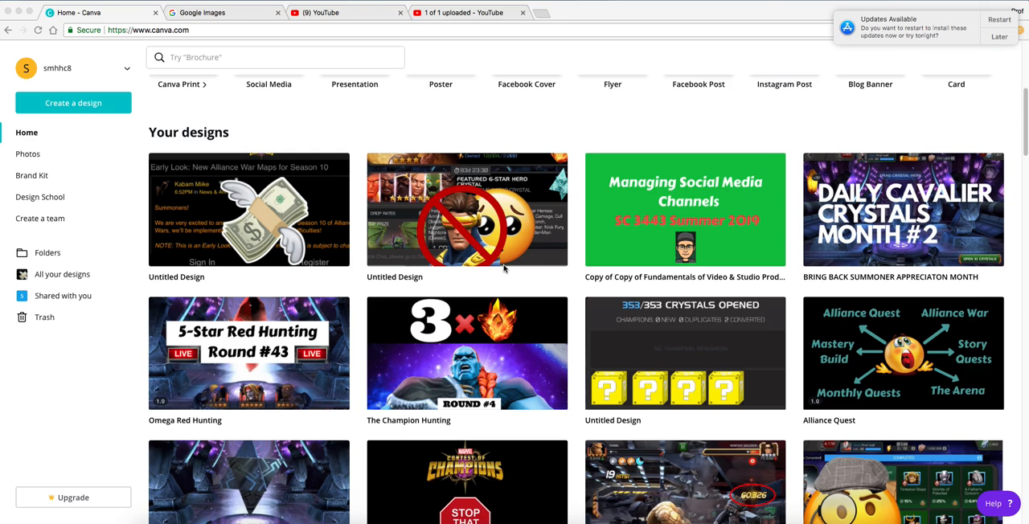
{"action": "scroll", "coordinate": [502, 268], "scroll_direction": "down", "scroll_amount": 4}
{"action": "scroll", "coordinate": [502, 269], "scroll_direction": "down", "scroll_amount": 8}
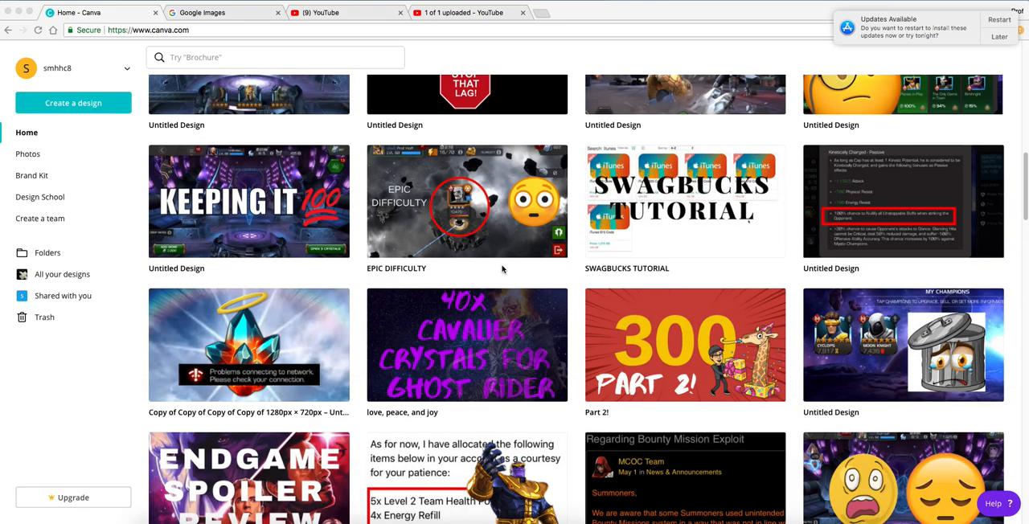
{"action": "scroll", "coordinate": [502, 268], "scroll_direction": "down", "scroll_amount": 7}
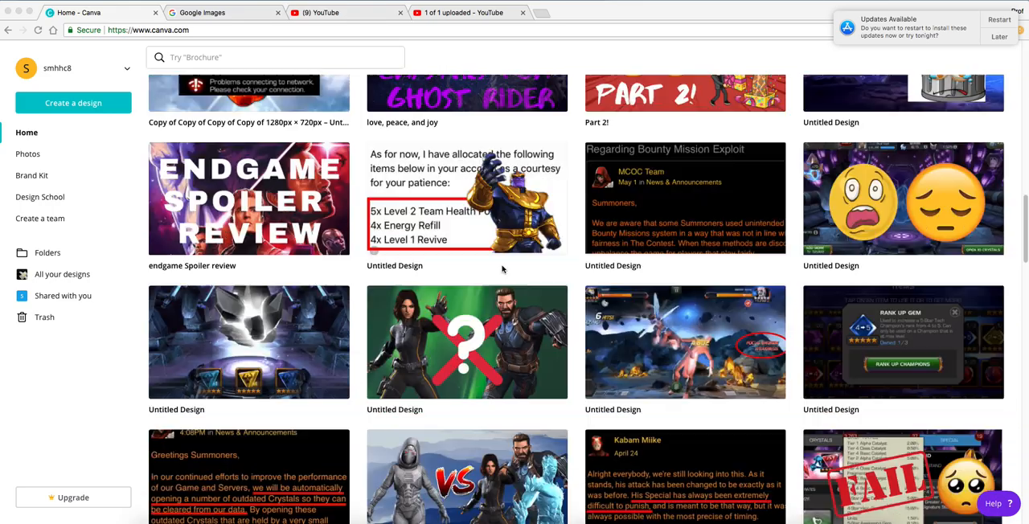
{"action": "scroll", "coordinate": [501, 269], "scroll_direction": "down", "scroll_amount": 10}
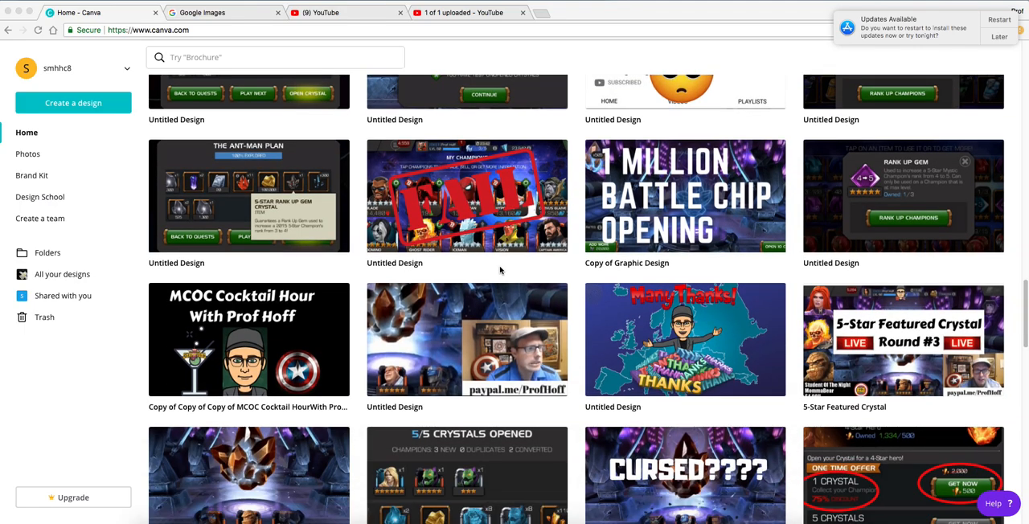
{"action": "scroll", "coordinate": [500, 270], "scroll_direction": "down", "scroll_amount": 8}
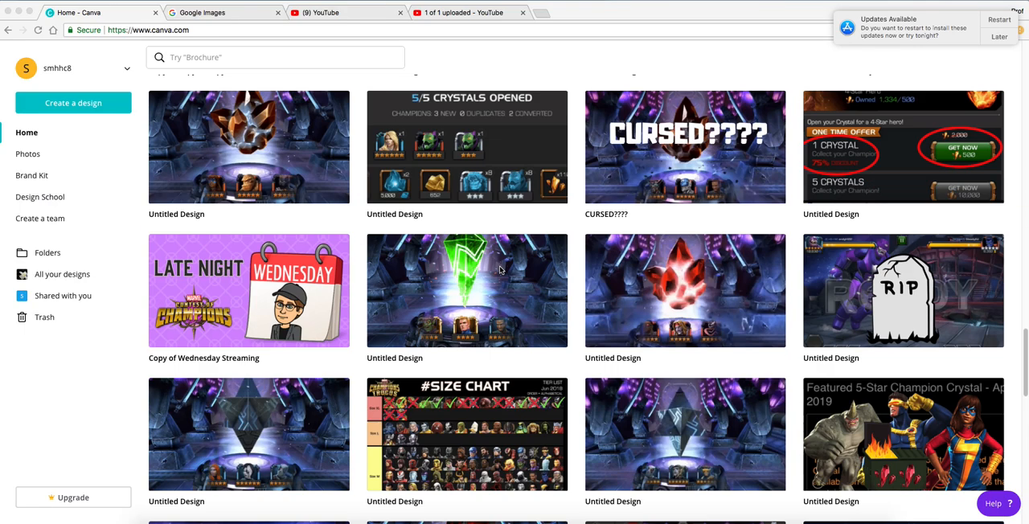
{"action": "scroll", "coordinate": [500, 270], "scroll_direction": "down", "scroll_amount": 14}
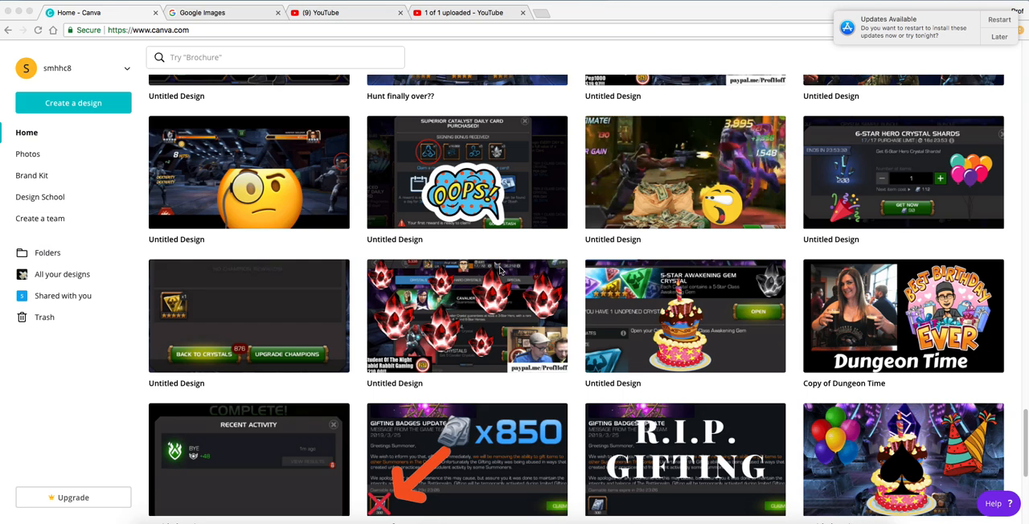
{"action": "scroll", "coordinate": [500, 270], "scroll_direction": "down", "scroll_amount": 2}
{"action": "scroll", "coordinate": [500, 270], "scroll_direction": "down", "scroll_amount": 10}
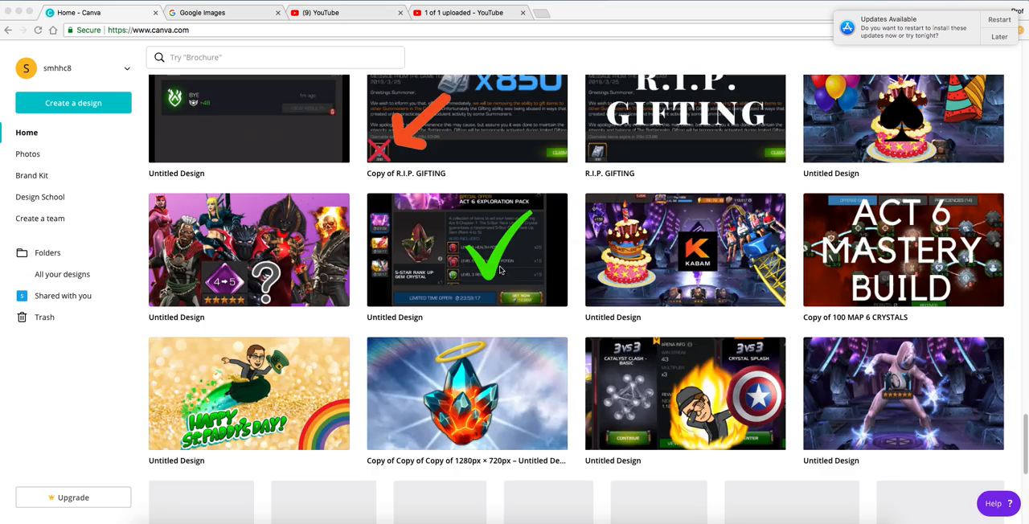
{"action": "scroll", "coordinate": [499, 271], "scroll_direction": "down", "scroll_amount": 4}
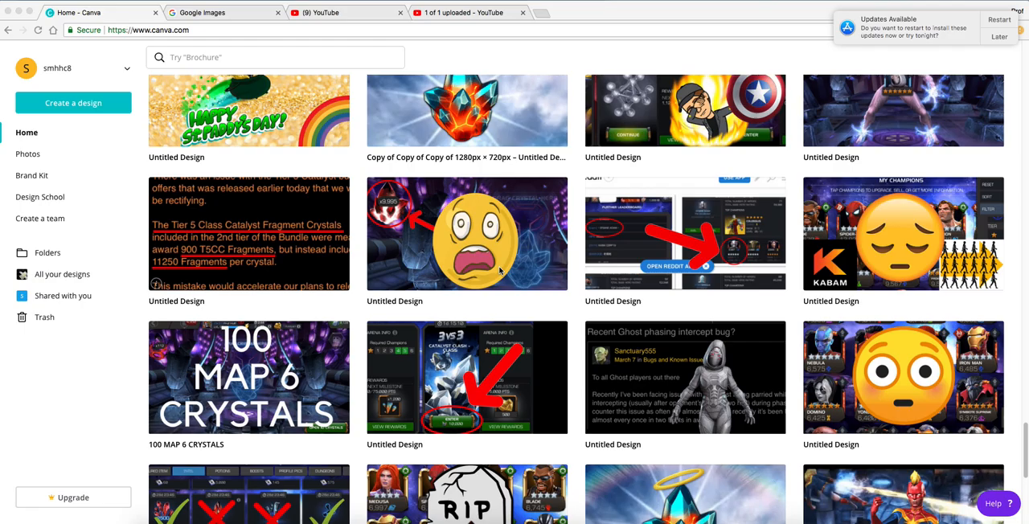
{"action": "scroll", "coordinate": [500, 271], "scroll_direction": "up", "scroll_amount": 20}
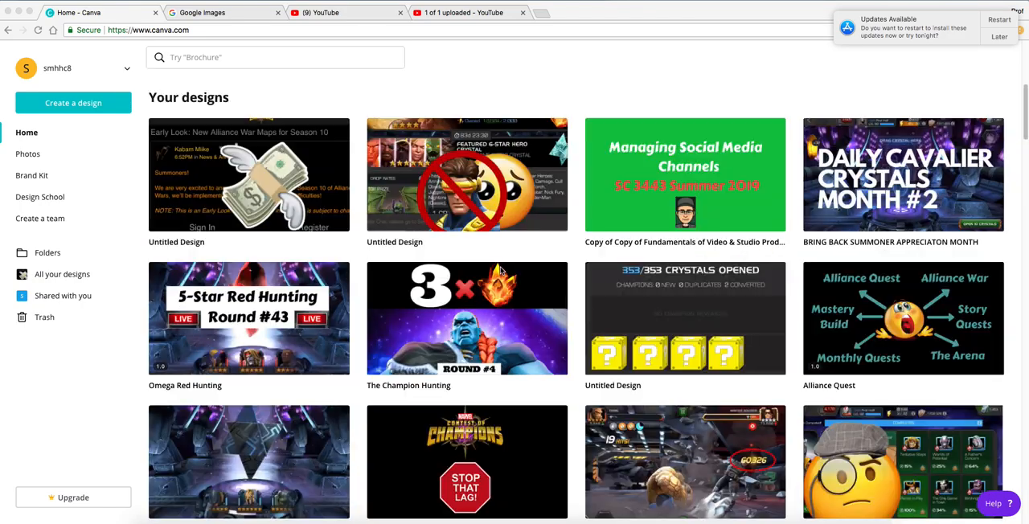
{"action": "scroll", "coordinate": [500, 271], "scroll_direction": "up", "scroll_amount": 8}
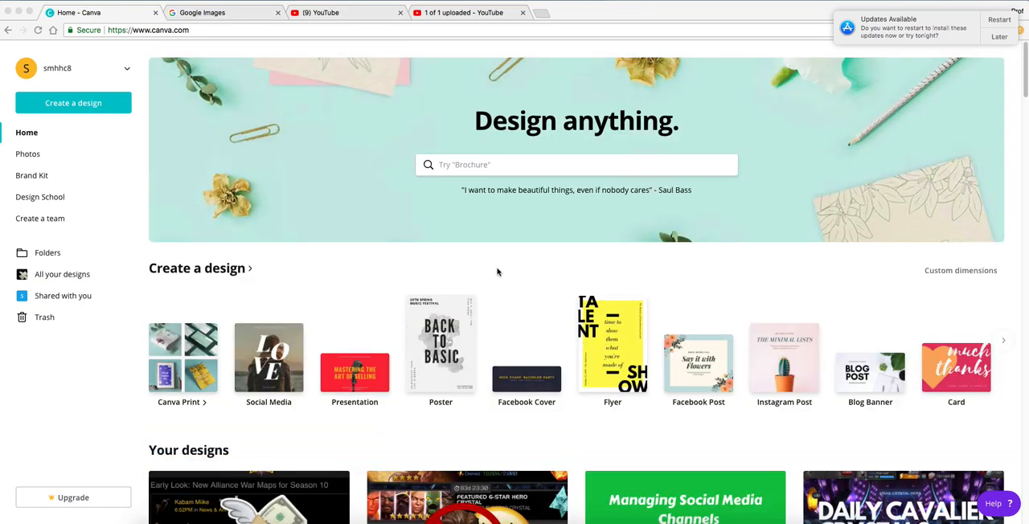
Create a new blank design with custom dimensions of 1280 × 720 px and decline the browser update.
{"action": "left_click", "coordinate": [949, 273]}
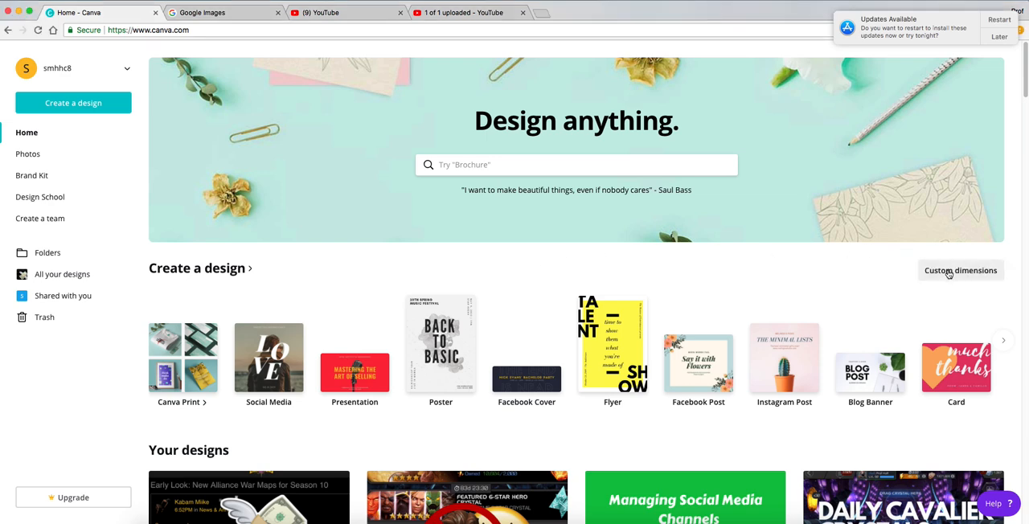
{"action": "left_click", "coordinate": [949, 274]}
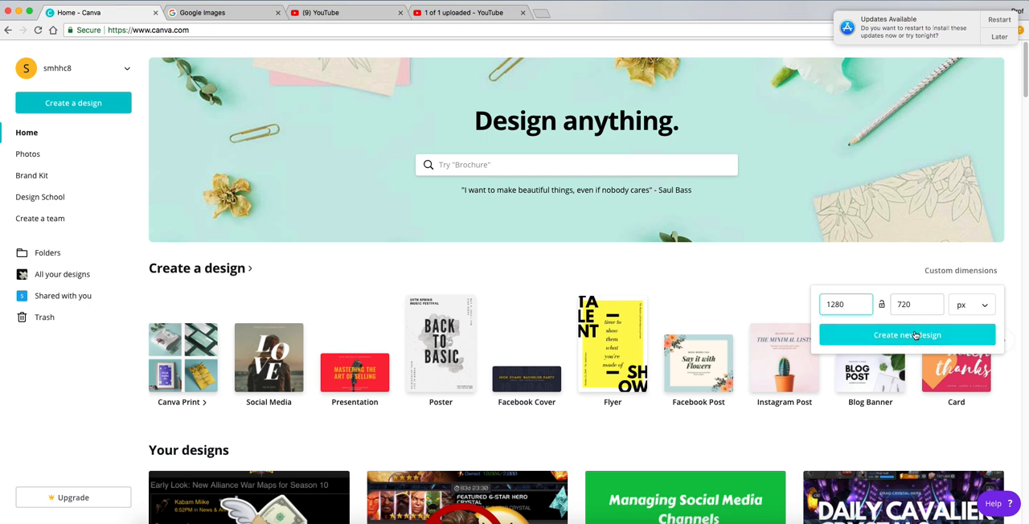
{"action": "left_click", "coordinate": [915, 335]}
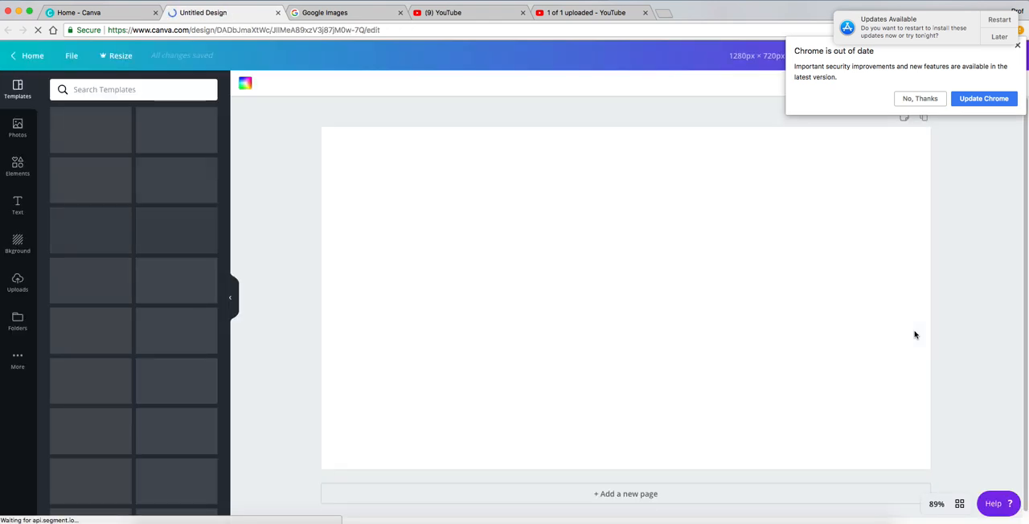
{"action": "left_click", "coordinate": [919, 99]}
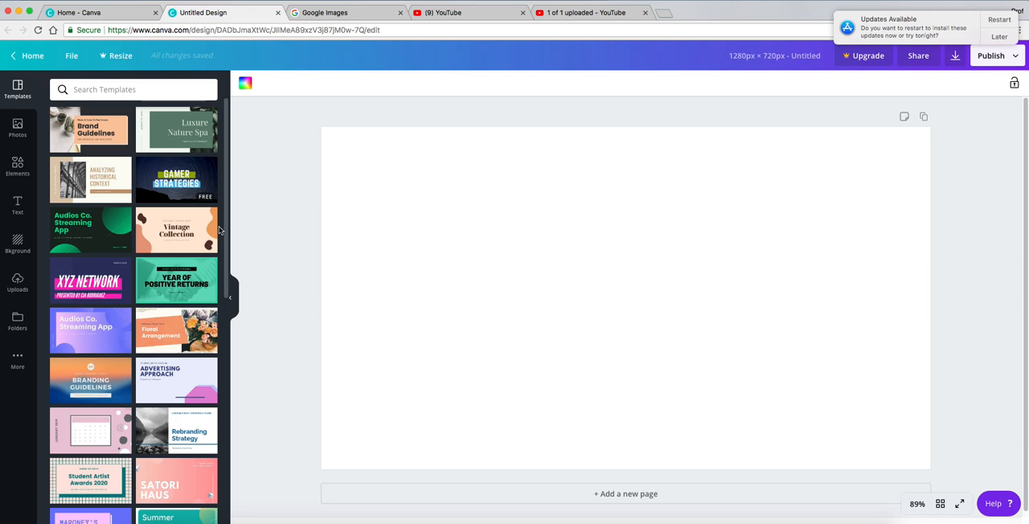
Apply the free dark starry night sky background to the blank page.
{"action": "left_click", "coordinate": [19, 242]}
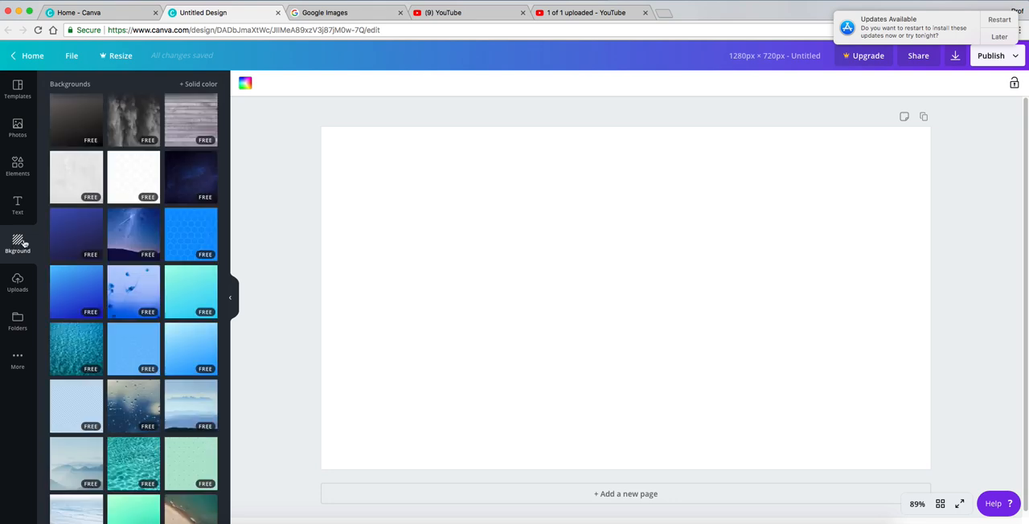
{"action": "left_click", "coordinate": [189, 187]}
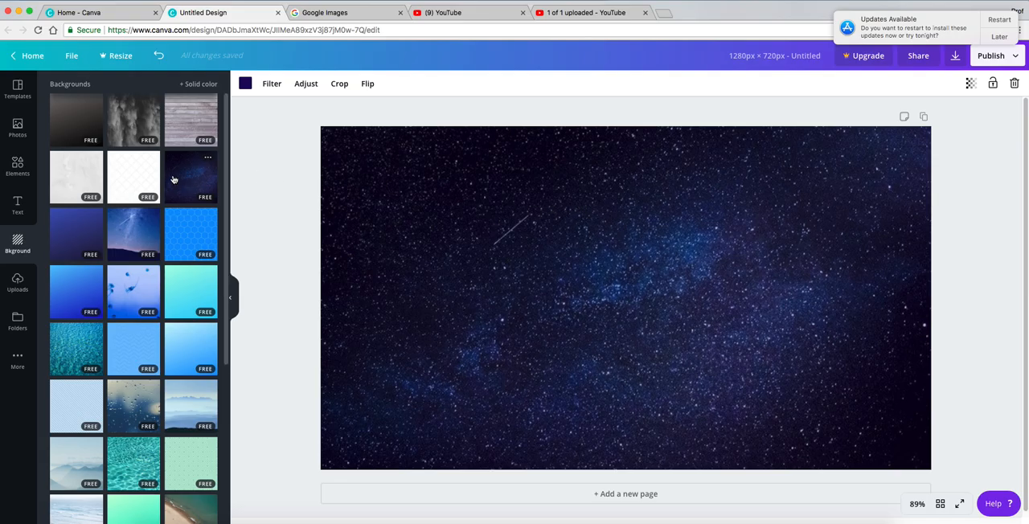
Try out other free backgrounds on the page, including the meteor sky, blue zigzag, jellyfish, green leaves and orange gradient.
{"action": "left_click", "coordinate": [204, 215]}
{"action": "left_click", "coordinate": [138, 235]}
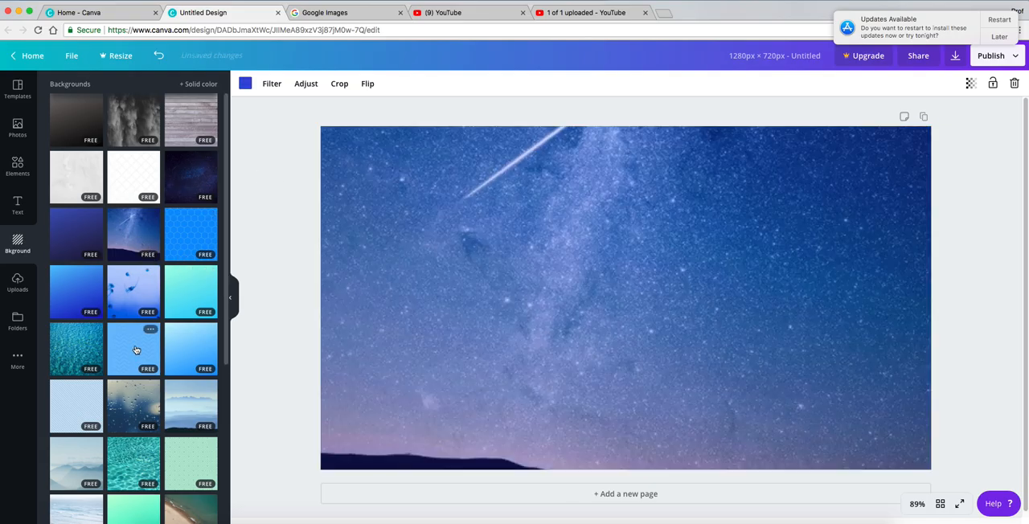
{"action": "left_click", "coordinate": [140, 366]}
{"action": "scroll", "coordinate": [190, 305], "scroll_direction": "down", "scroll_amount": 4}
{"action": "scroll", "coordinate": [190, 305], "scroll_direction": "down", "scroll_amount": 1}
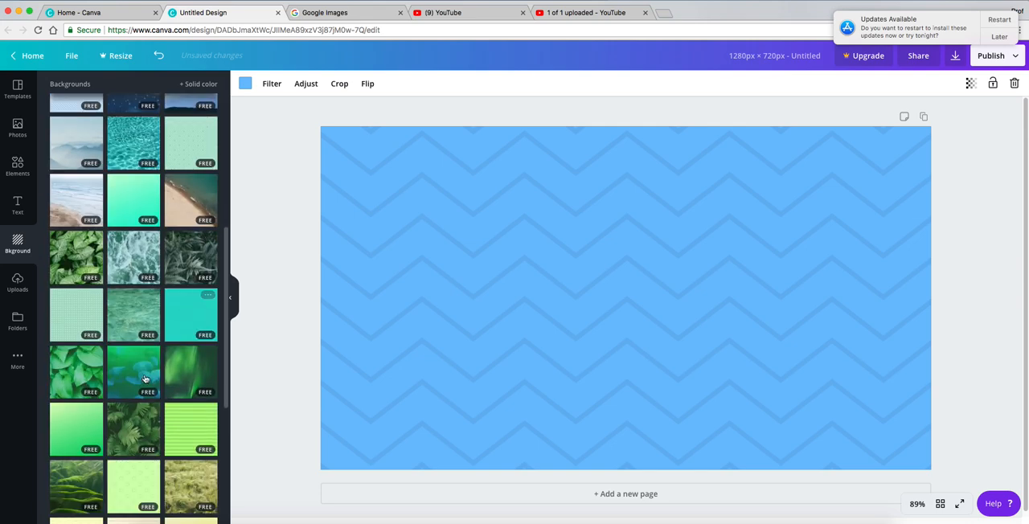
{"action": "left_click", "coordinate": [120, 389]}
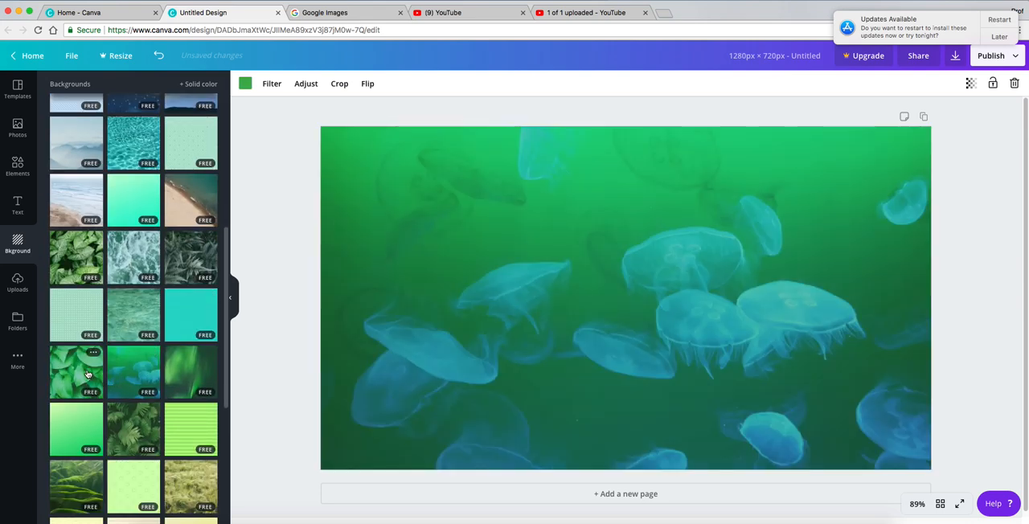
{"action": "left_click", "coordinate": [87, 374]}
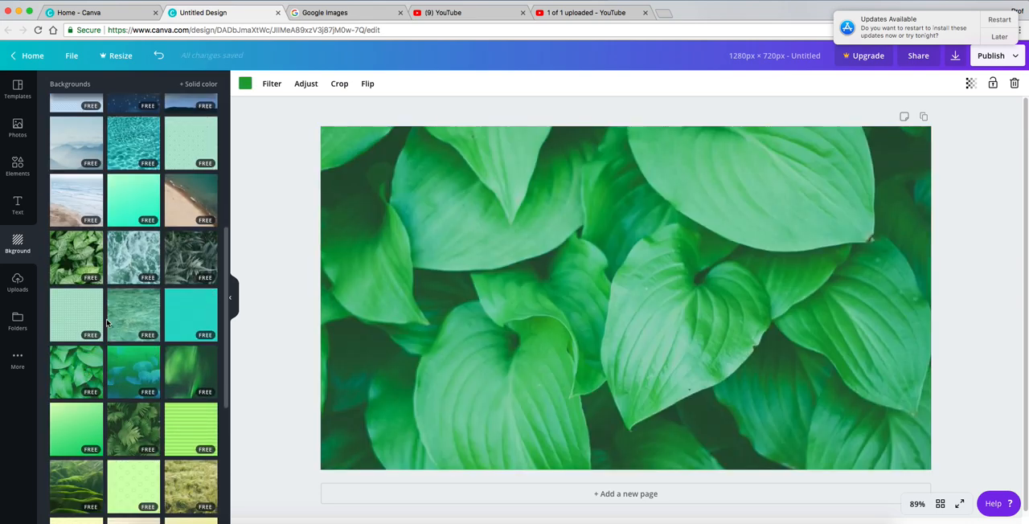
{"action": "scroll", "coordinate": [107, 322], "scroll_direction": "down", "scroll_amount": 4}
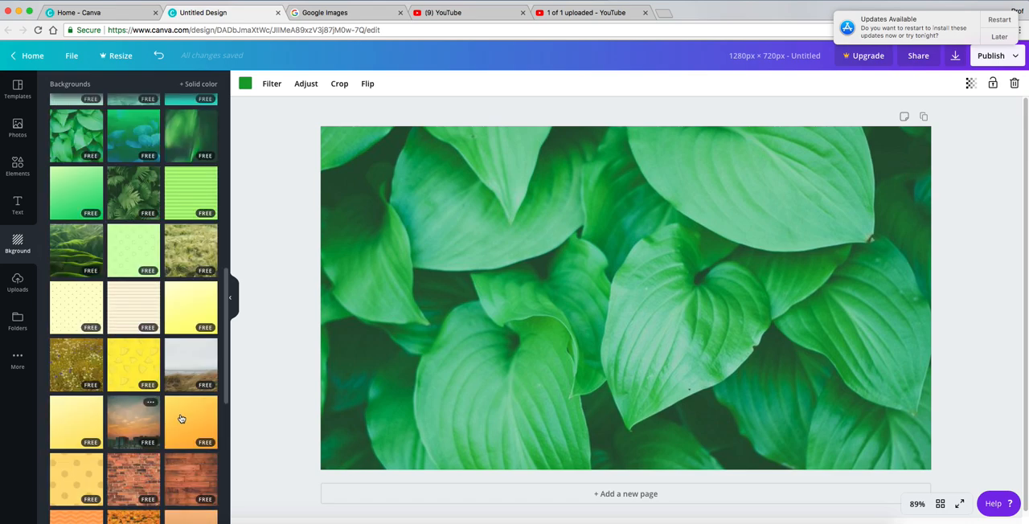
{"action": "left_click", "coordinate": [137, 430]}
{"action": "left_click", "coordinate": [186, 426]}
Set the page background back to the dark starry night sky.
{"action": "scroll", "coordinate": [129, 362], "scroll_direction": "up", "scroll_amount": 6}
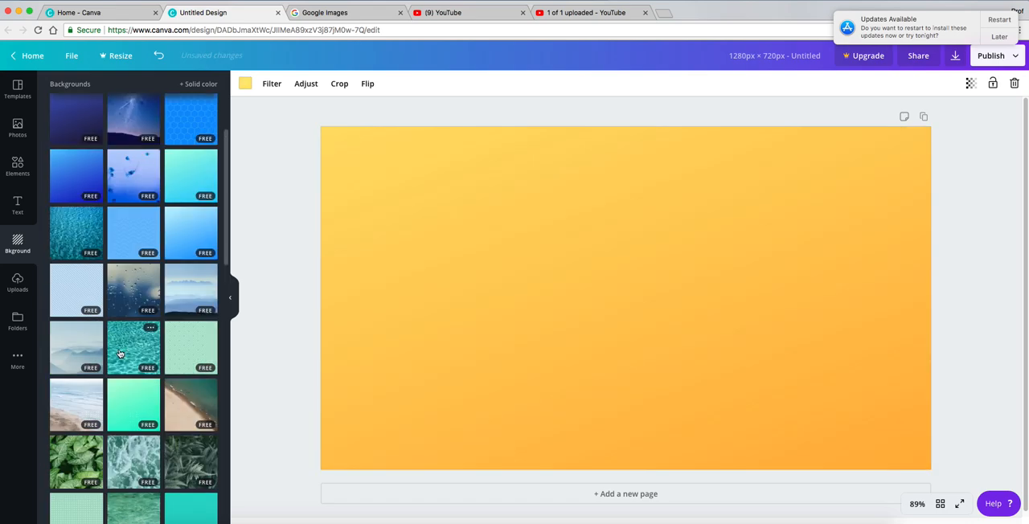
{"action": "scroll", "coordinate": [119, 354], "scroll_direction": "up", "scroll_amount": 1}
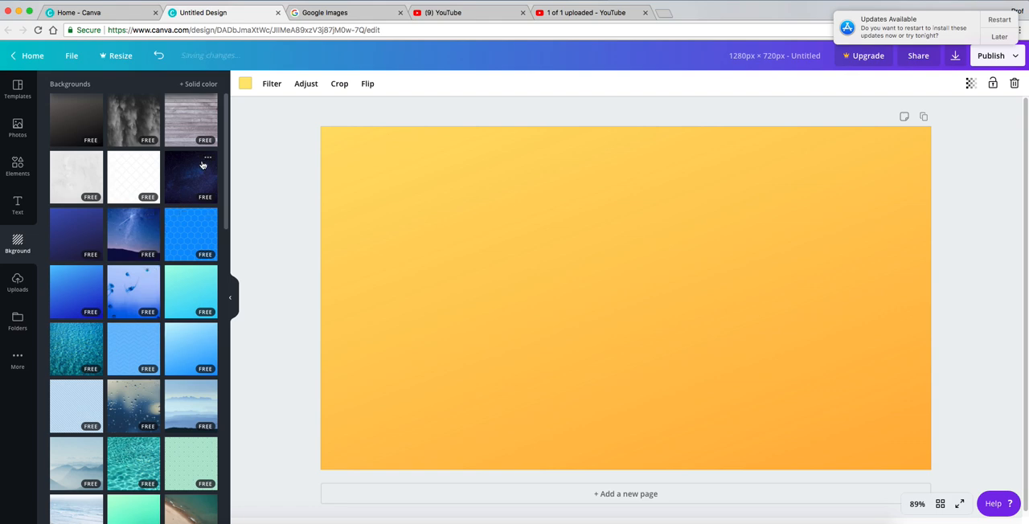
{"action": "left_click", "coordinate": [203, 165]}
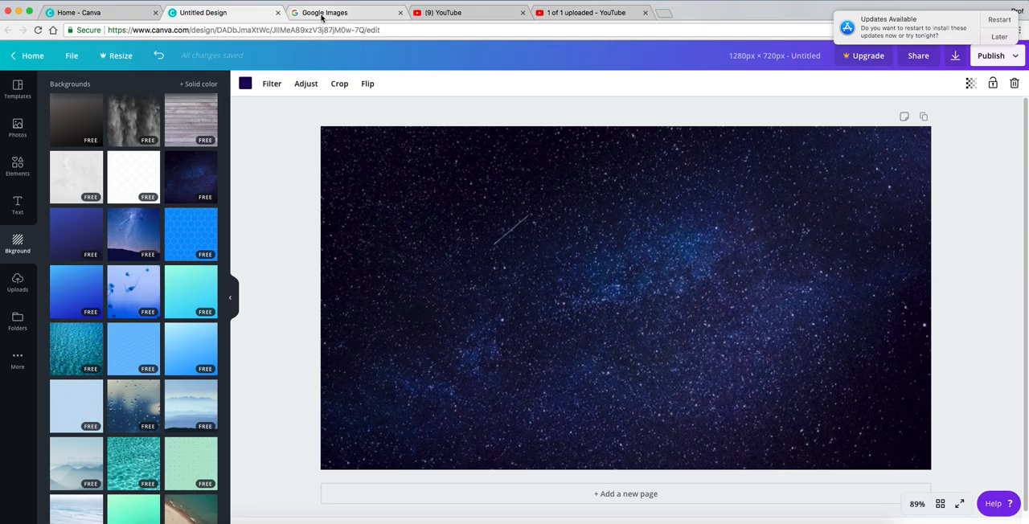
Switch to Google Images and search for "omega red mcoc".
{"action": "left_click", "coordinate": [322, 16]}
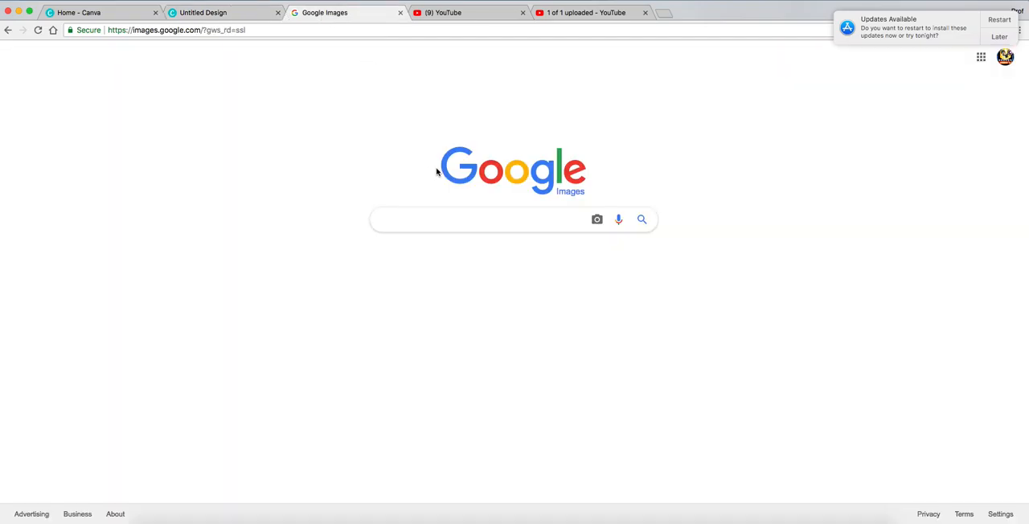
{"action": "type", "text": "omega red mcoc"}
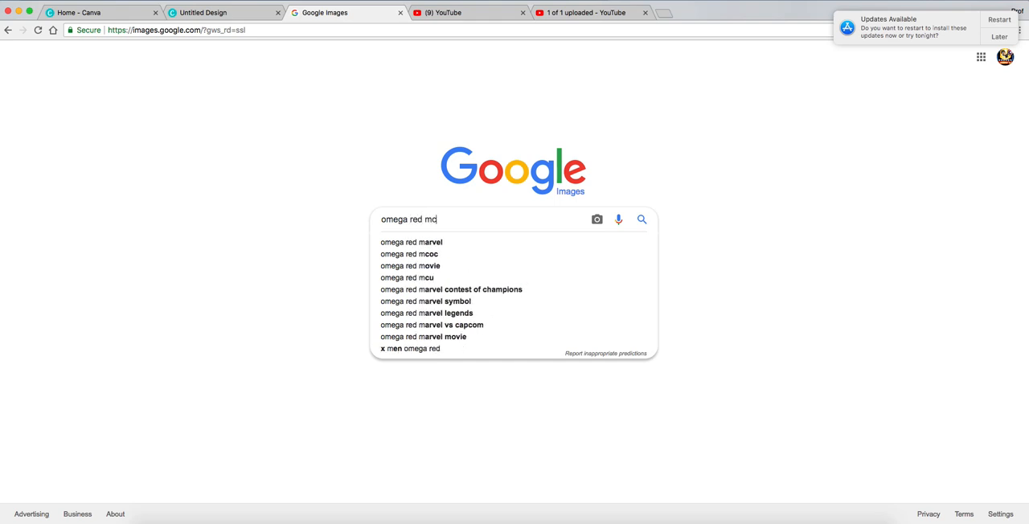
{"action": "key", "text": "Return"}
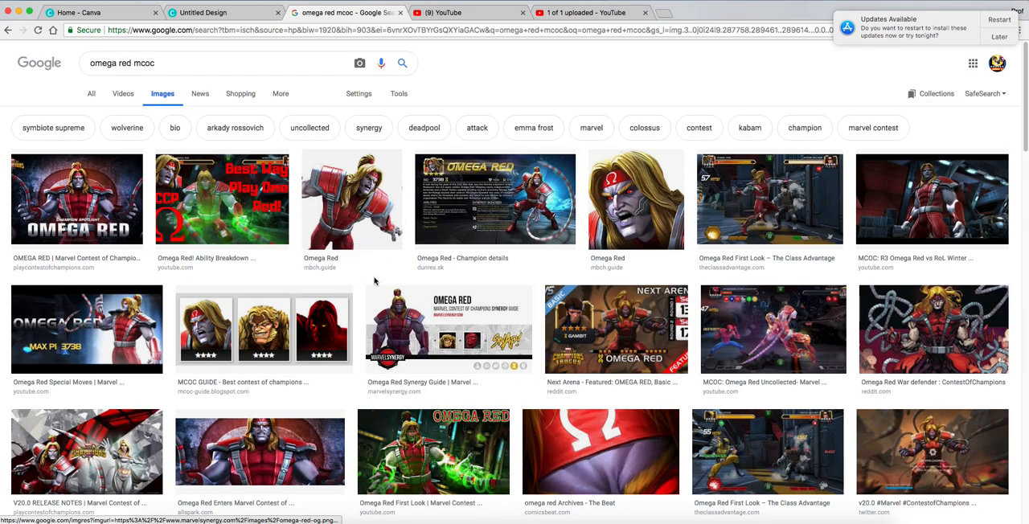
Open the 256 × 256 transparent Omega Red picture from mbch.guide and save it as "omega red".
{"action": "left_click", "coordinate": [374, 233]}
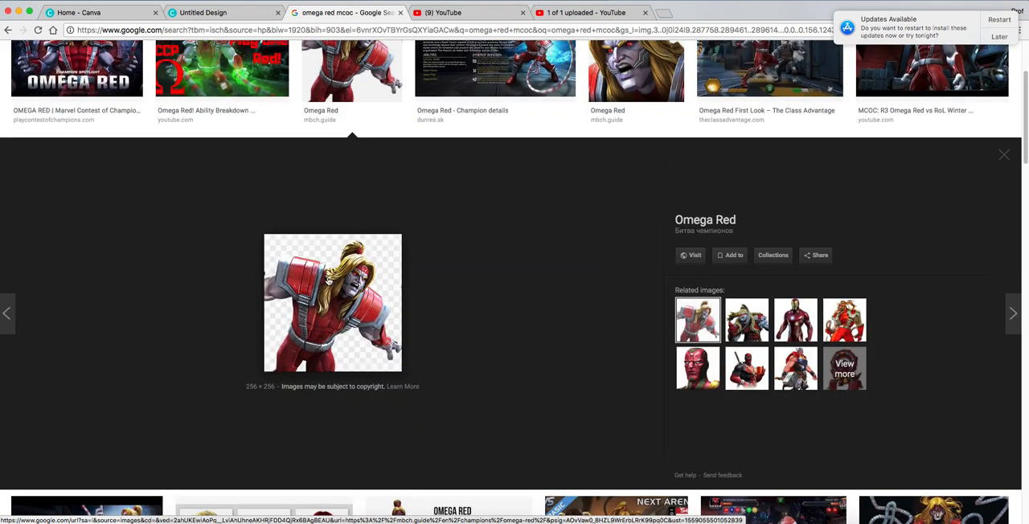
{"action": "right_click", "coordinate": [328, 279]}
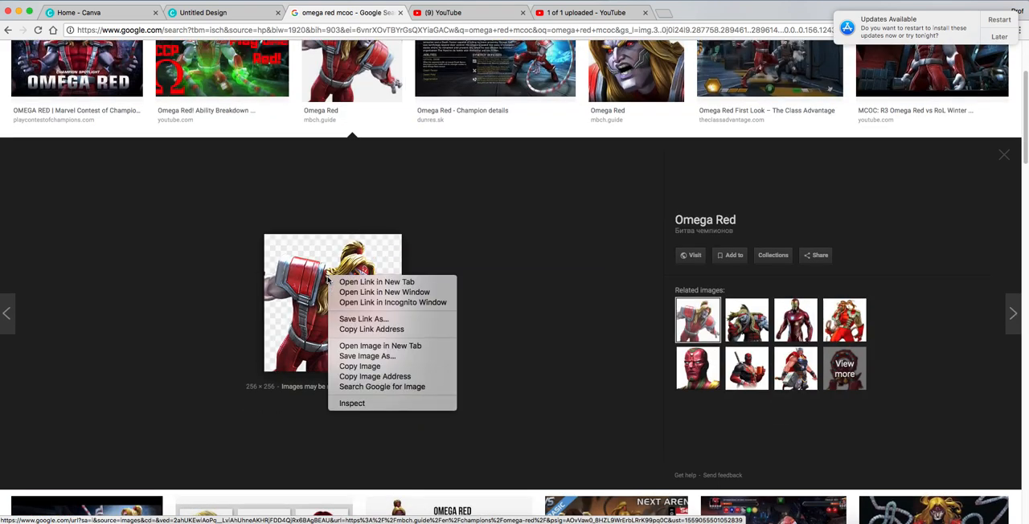
{"action": "left_click", "coordinate": [385, 360]}
{"action": "type", "text": "omega red"}
{"action": "key", "text": "Return"}
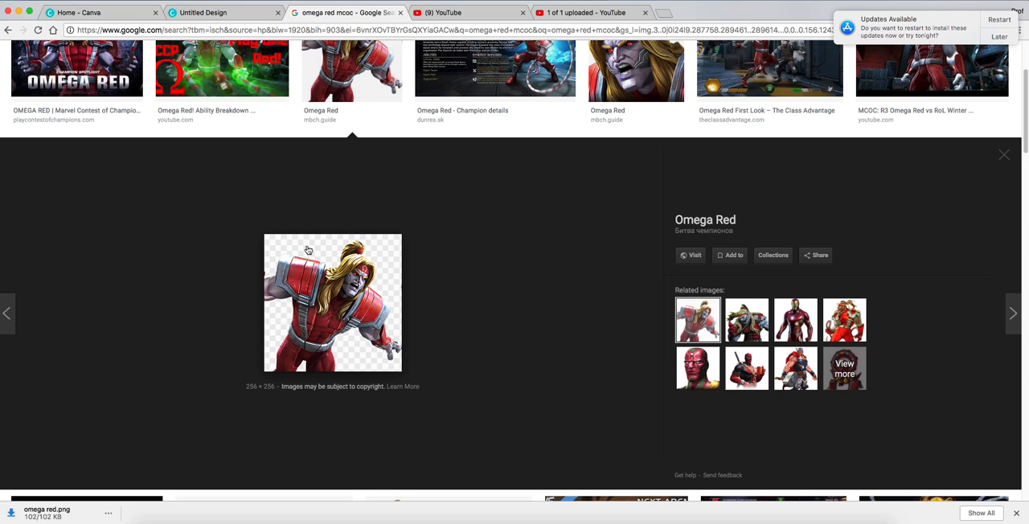
Change the image search to "ghost mcoc" and run it.
{"action": "scroll", "coordinate": [514, 241], "scroll_direction": "up", "scroll_amount": 2}
{"action": "left_click_drag", "start_coordinate": [132, 63], "coordinate": [25, 56]}
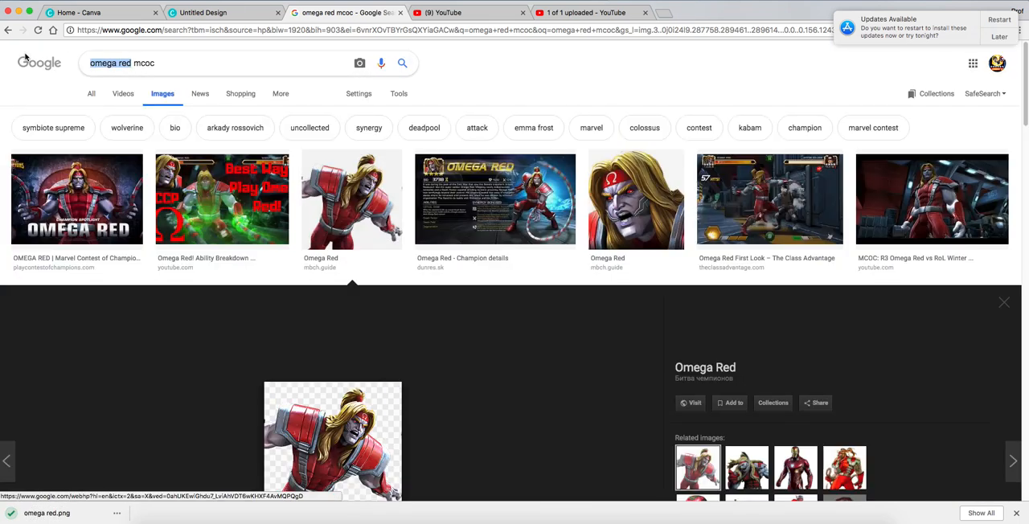
{"action": "type", "text": "ghost"}
{"action": "key", "text": "Return"}
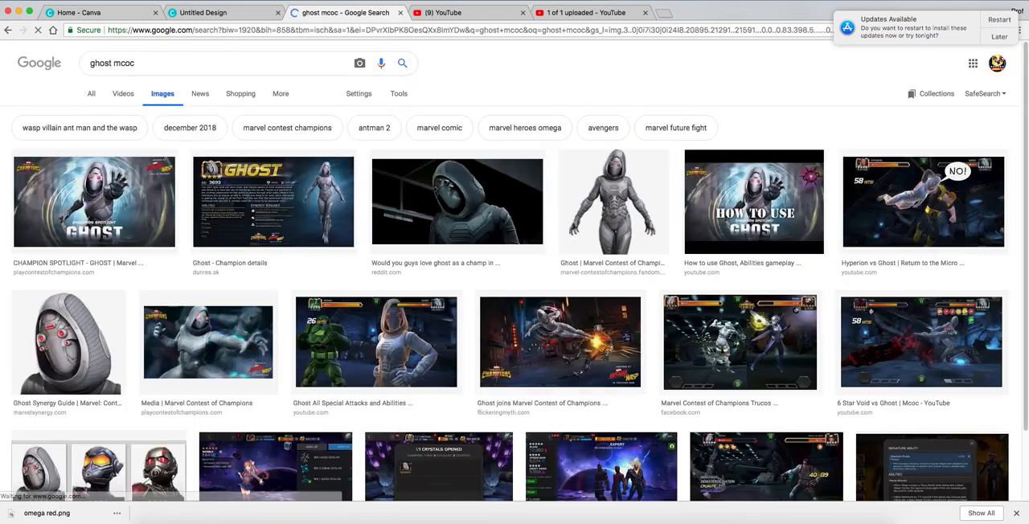
Open the 256 × 256 transparent Ghost picture from the Marvel Contest of Champions Wikia and save it as "ghsot mcoc".
{"action": "left_click", "coordinate": [625, 193]}
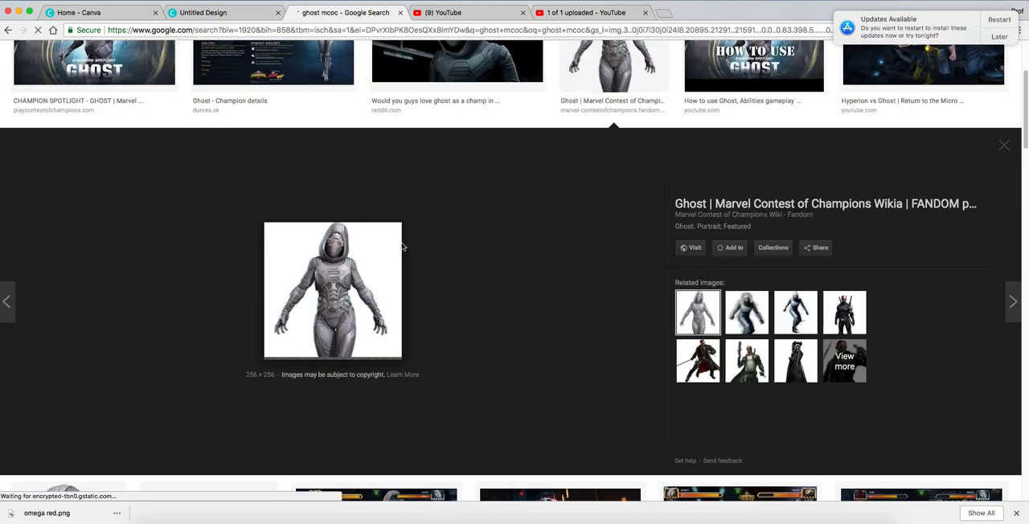
{"action": "right_click", "coordinate": [317, 278]}
{"action": "left_click", "coordinate": [355, 352]}
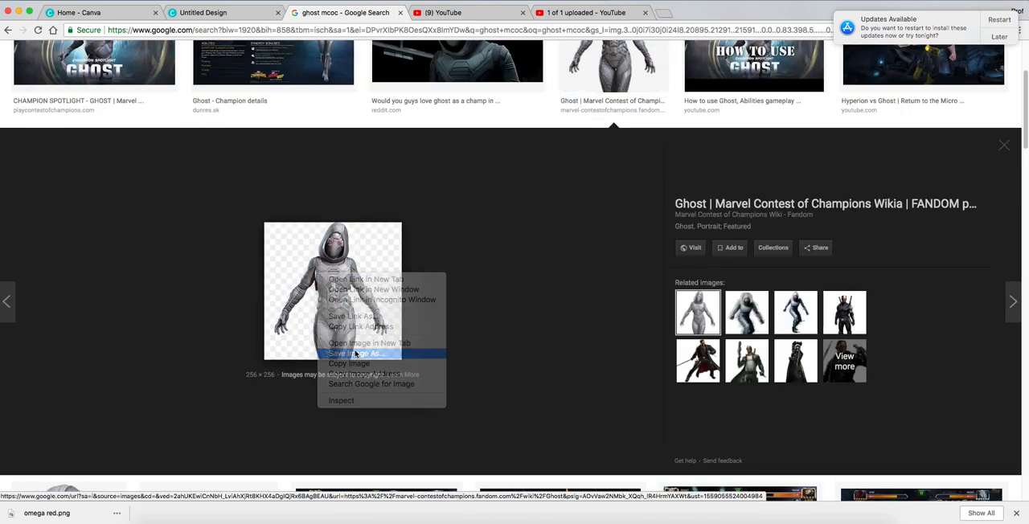
{"action": "type", "text": "ghsot mc"}
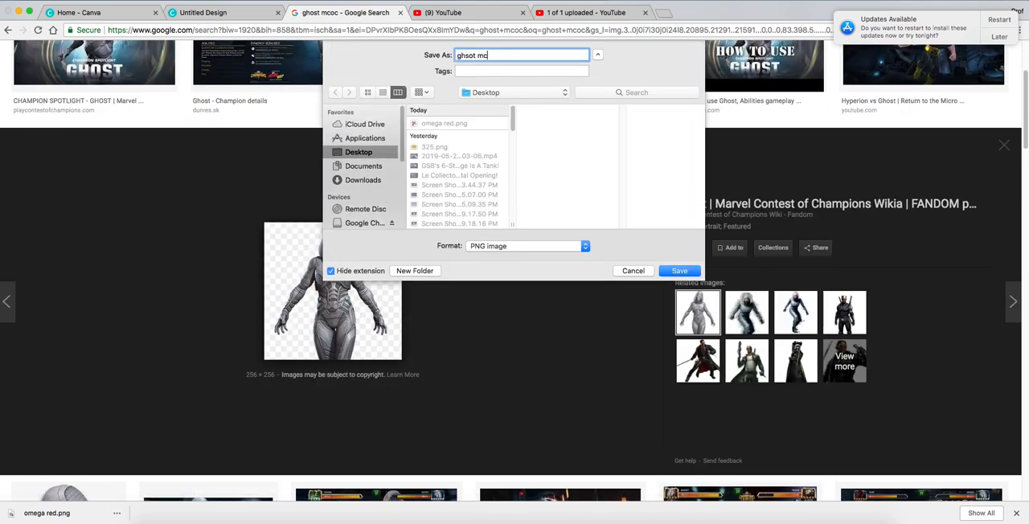
{"action": "type", "text": "oc"}
{"action": "key", "text": "Return"}
Change the image search to "corvus glaive mcoc" and run it.
{"action": "scroll", "coordinate": [161, 63], "scroll_direction": "up", "scroll_amount": 3}
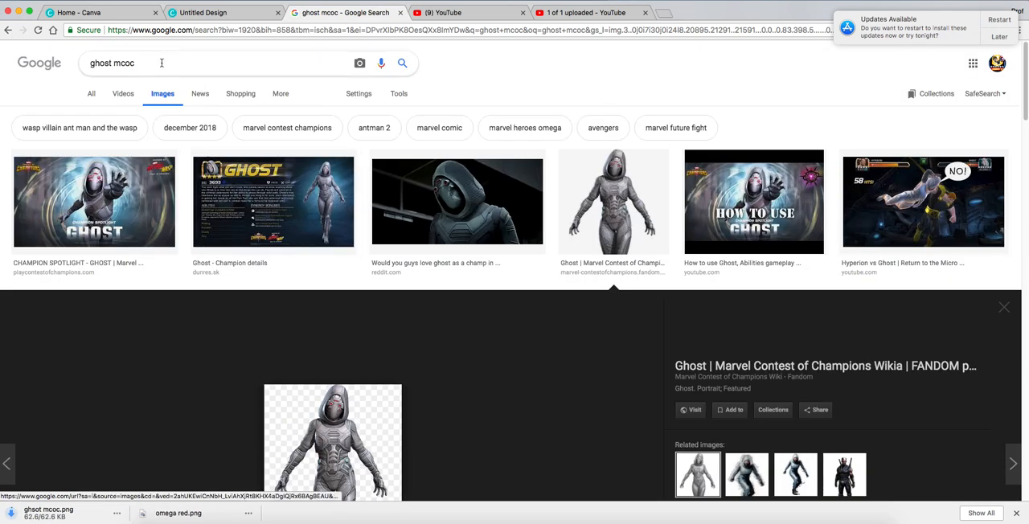
{"action": "left_click_drag", "start_coordinate": [112, 63], "coordinate": [61, 60]}
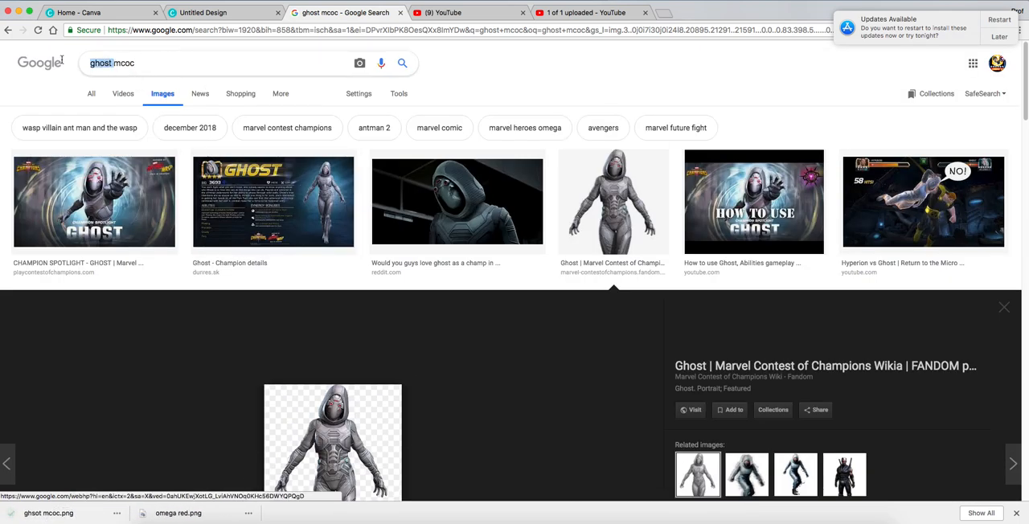
{"action": "type", "text": "corvus g"}
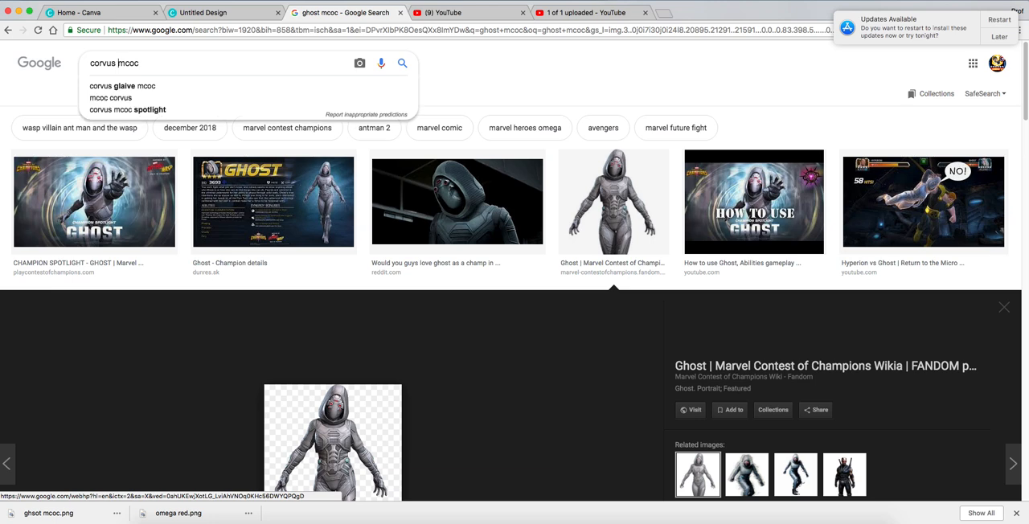
{"action": "type", "text": "laive"}
{"action": "key", "text": "Return"}
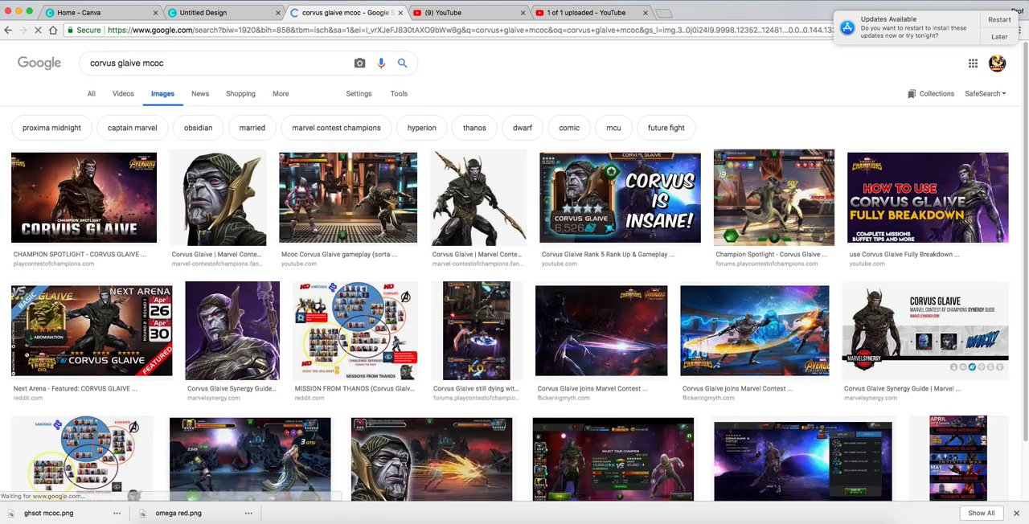
Open the 256 × 256 full-body Corvus Glaive picture with transparent background and save it as "corvus glaive".
{"action": "left_click", "coordinate": [478, 201]}
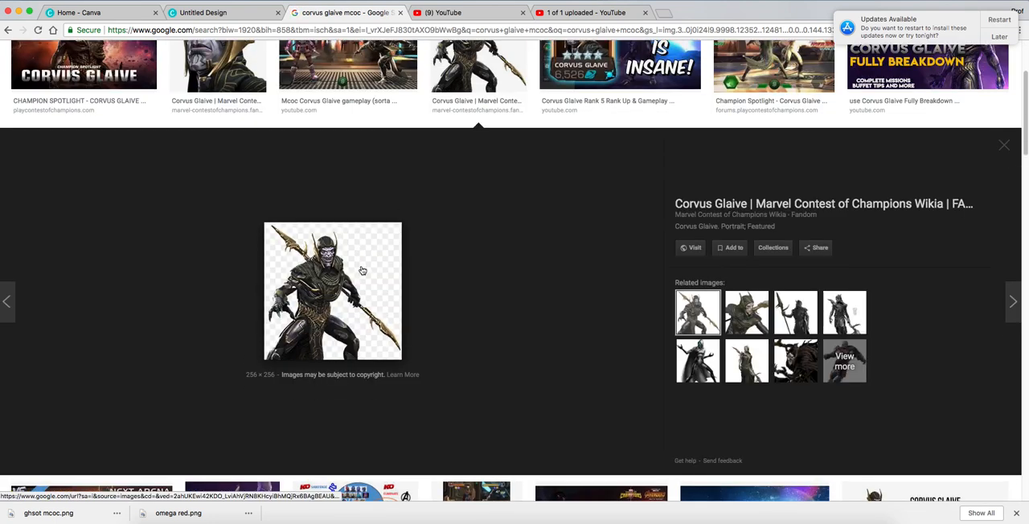
{"action": "right_click", "coordinate": [360, 271]}
{"action": "left_click", "coordinate": [394, 347]}
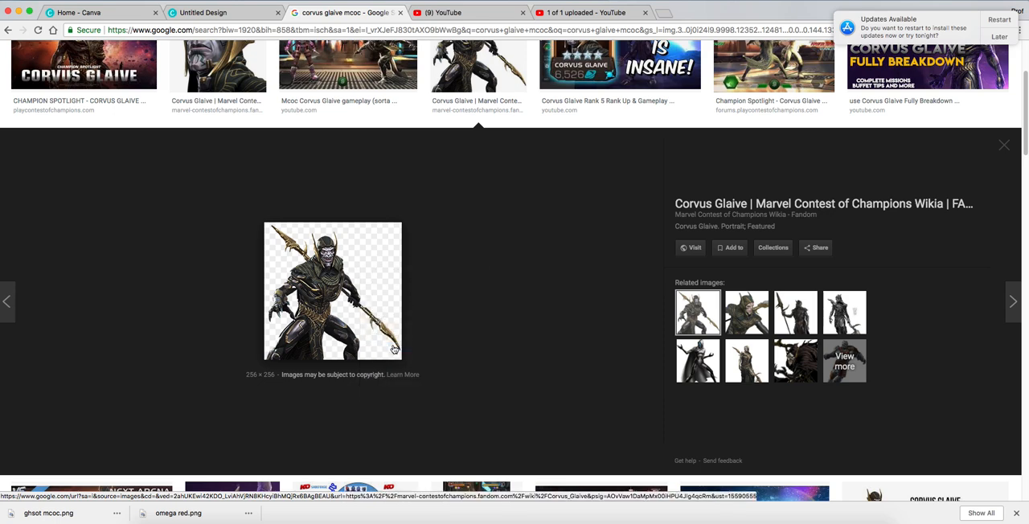
{"action": "type", "text": "corvus glaive"}
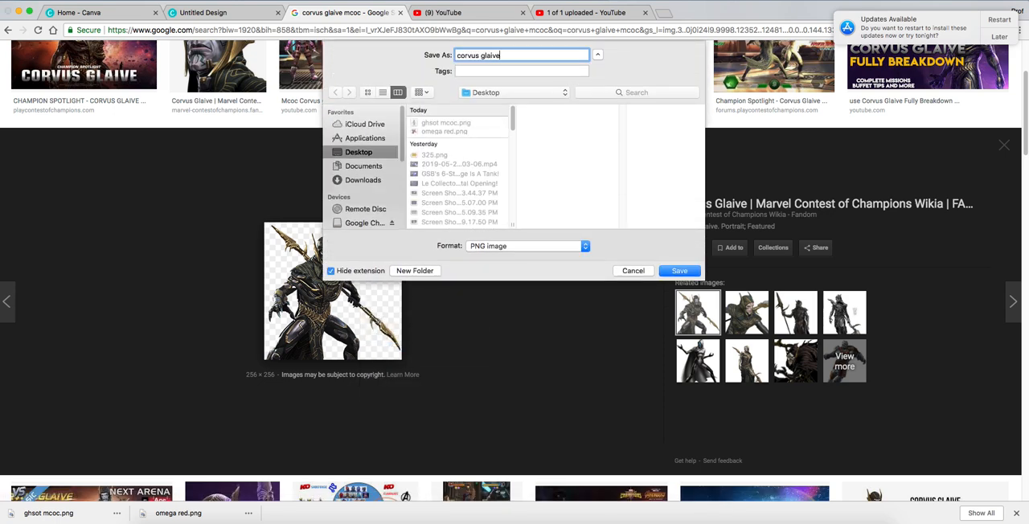
{"action": "key", "text": "Return"}
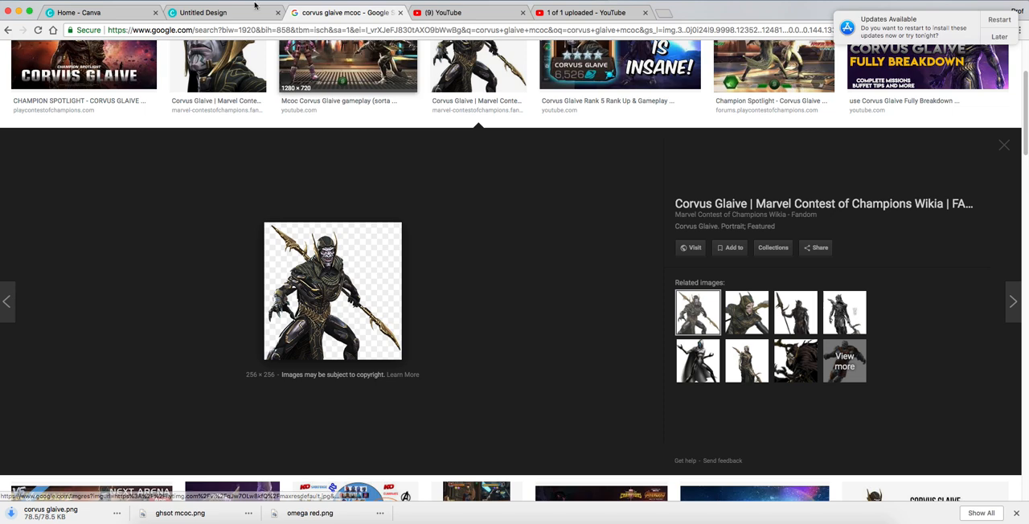
Return to the Canva design and upload corvus glaive.png, ghsot mcoc.png and omega red.png from the Desktop.
{"action": "left_click", "coordinate": [226, 14]}
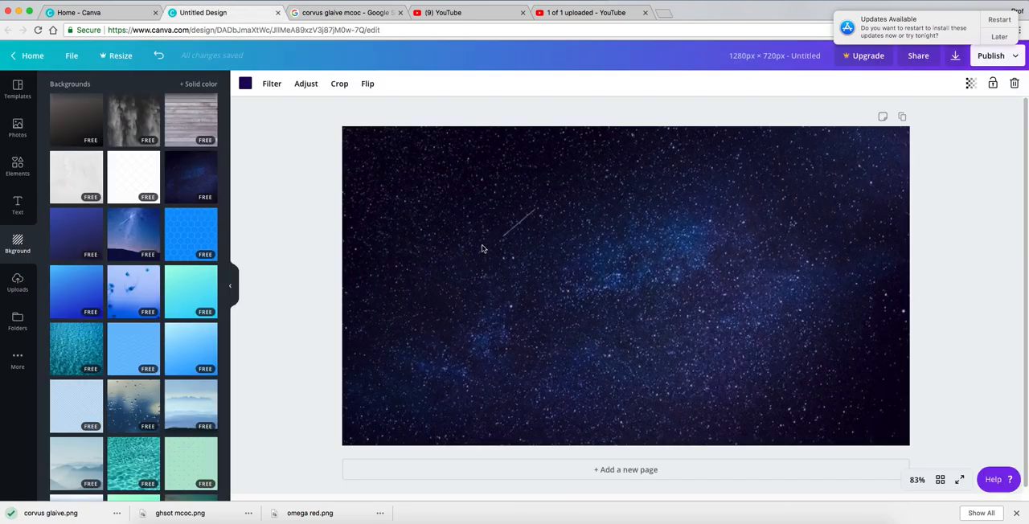
{"action": "left_click", "coordinate": [22, 289]}
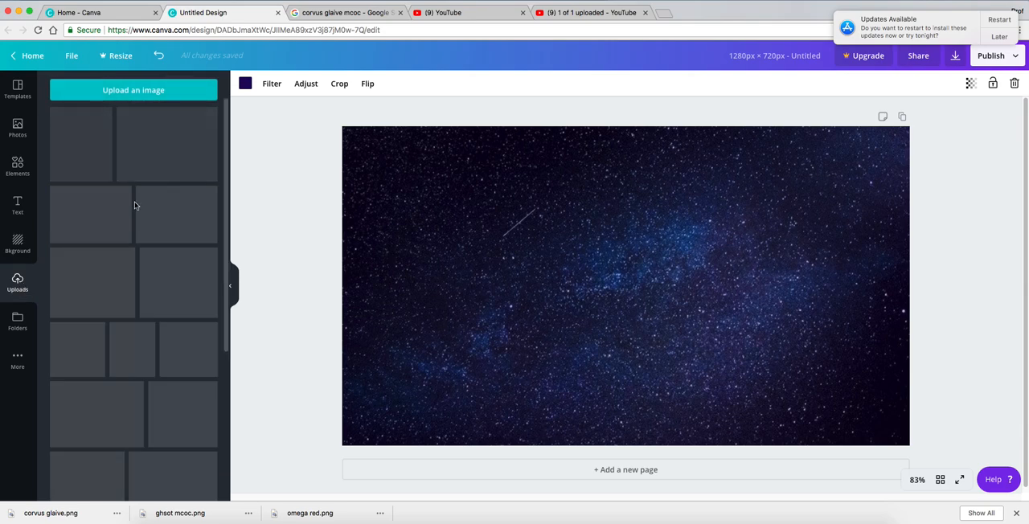
{"action": "left_click", "coordinate": [160, 91]}
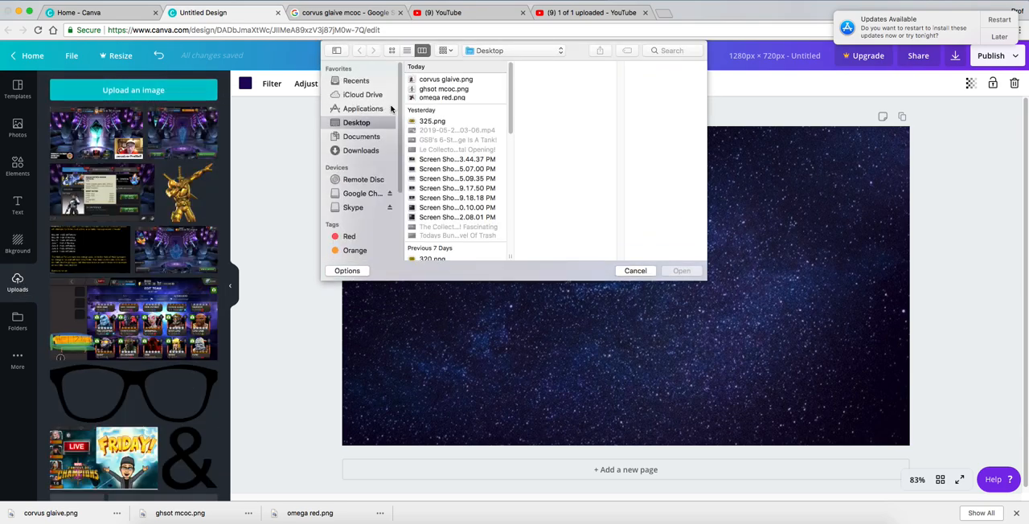
{"action": "left_click", "coordinate": [442, 98]}
{"action": "left_click", "coordinate": [446, 89], "text": "shift"}
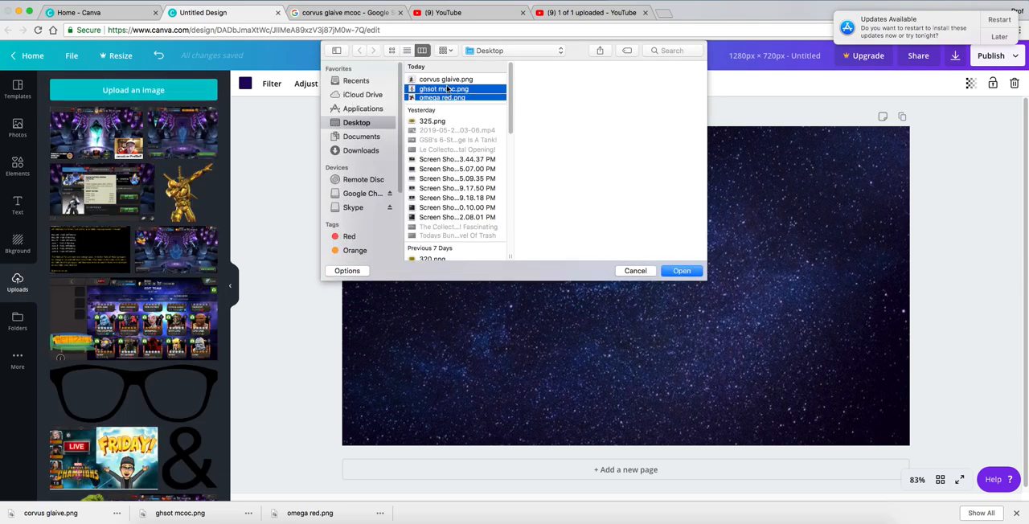
{"action": "left_click", "coordinate": [448, 80], "text": "shift"}
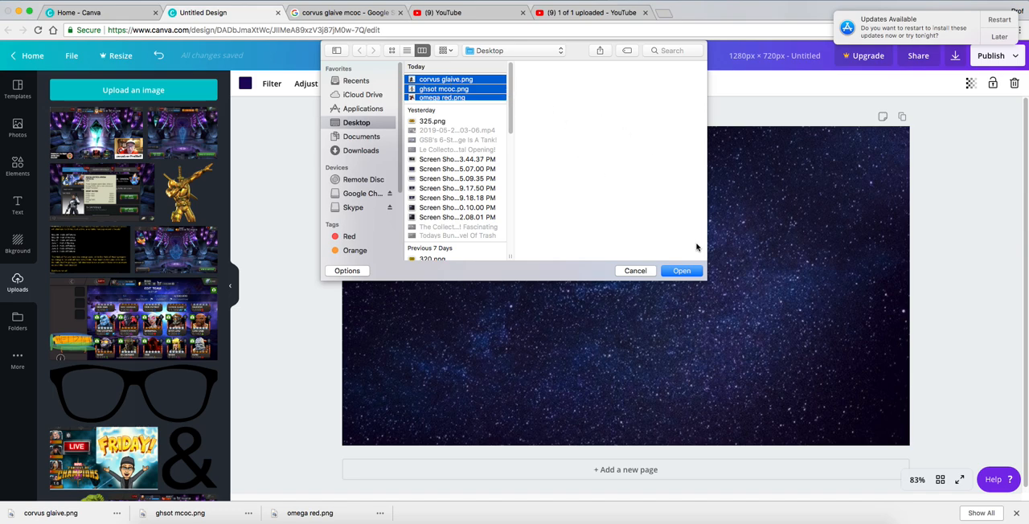
{"action": "left_click", "coordinate": [681, 271]}
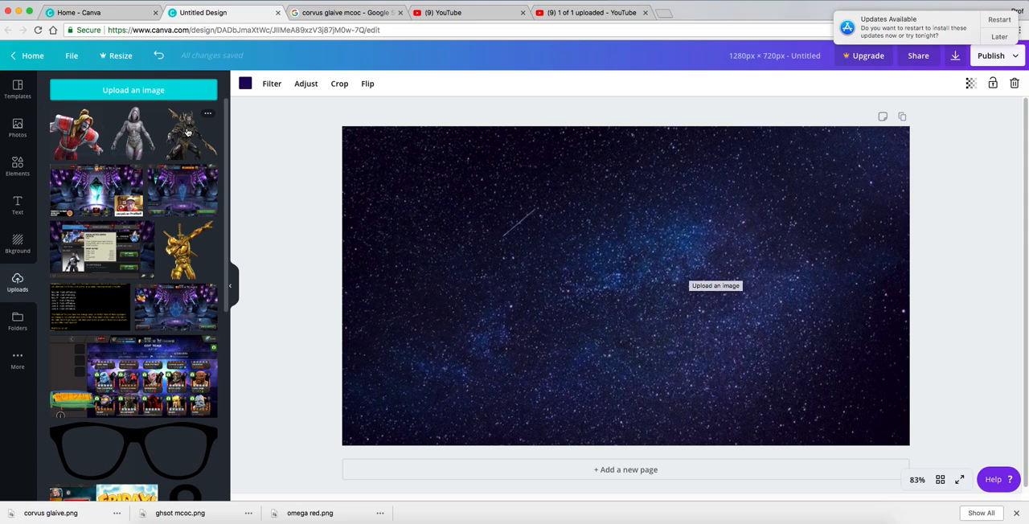
Add the uploaded Corvus Glaive, Ghost and Omega Red images to the page, placed side by side from left to right.
{"action": "left_click", "coordinate": [187, 131]}
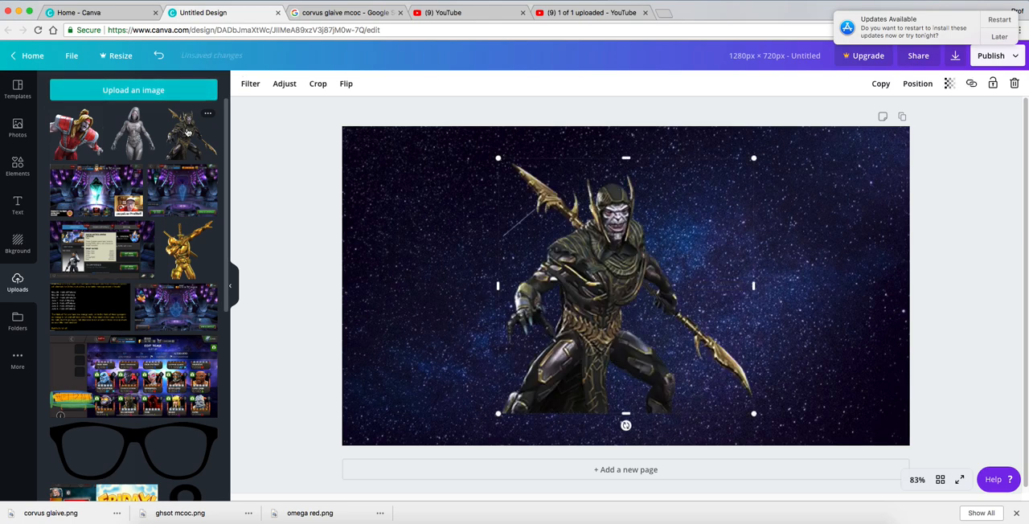
{"action": "left_click_drag", "start_coordinate": [579, 255], "coordinate": [451, 284]}
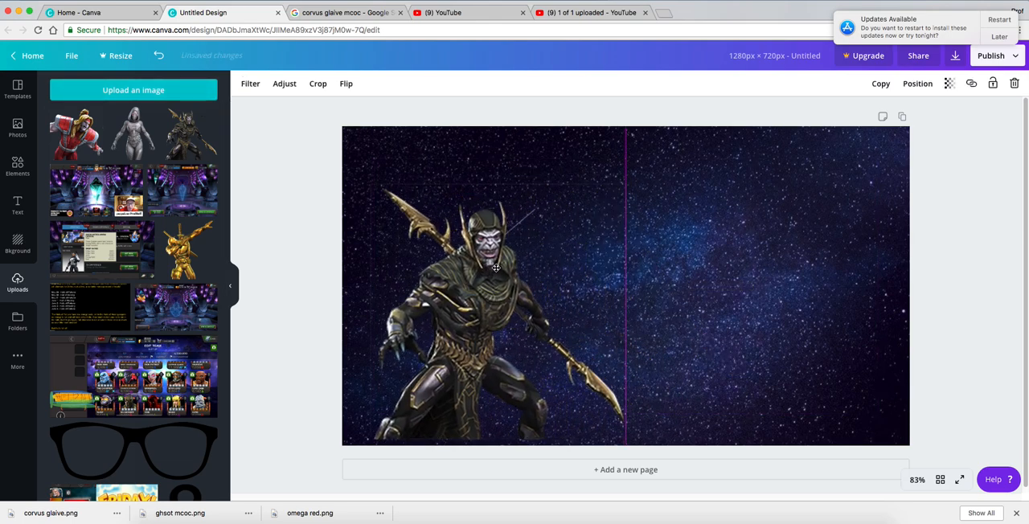
{"action": "left_click", "coordinate": [131, 152]}
{"action": "left_click_drag", "start_coordinate": [659, 266], "coordinate": [613, 297]}
{"action": "left_click", "coordinate": [90, 114]}
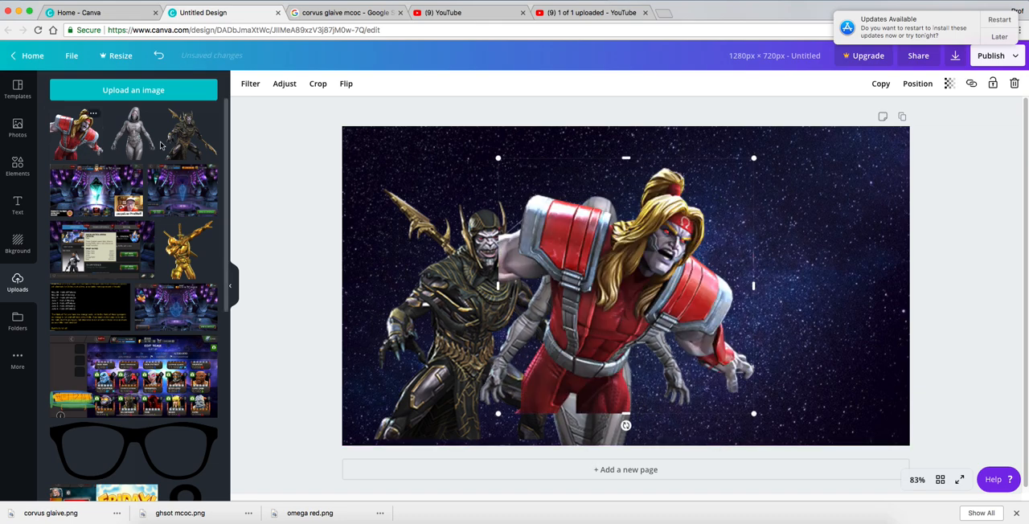
{"action": "left_click_drag", "start_coordinate": [723, 320], "coordinate": [790, 326]}
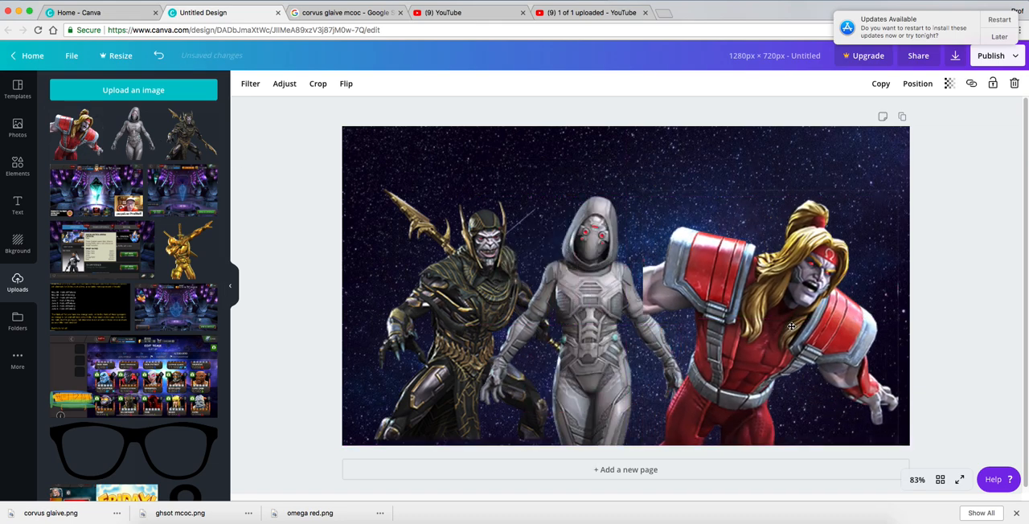
Rearrange the characters so Omega Red stands on the left, Corvus Glaive in the middle and Ghost on the right.
{"action": "left_click", "coordinate": [585, 312]}
{"action": "left_click_drag", "start_coordinate": [584, 311], "coordinate": [782, 306]}
{"action": "left_click_drag", "start_coordinate": [565, 295], "coordinate": [657, 293]}
{"action": "left_click", "coordinate": [715, 296]}
{"action": "left_click_drag", "start_coordinate": [764, 291], "coordinate": [456, 280]}
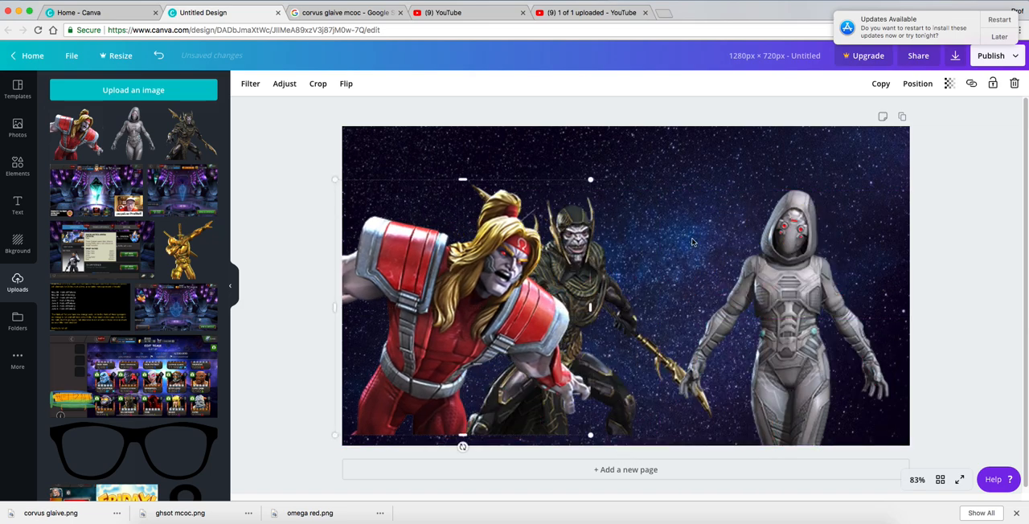
{"action": "left_click", "coordinate": [657, 258]}
{"action": "left_click_drag", "start_coordinate": [654, 292], "coordinate": [723, 299]}
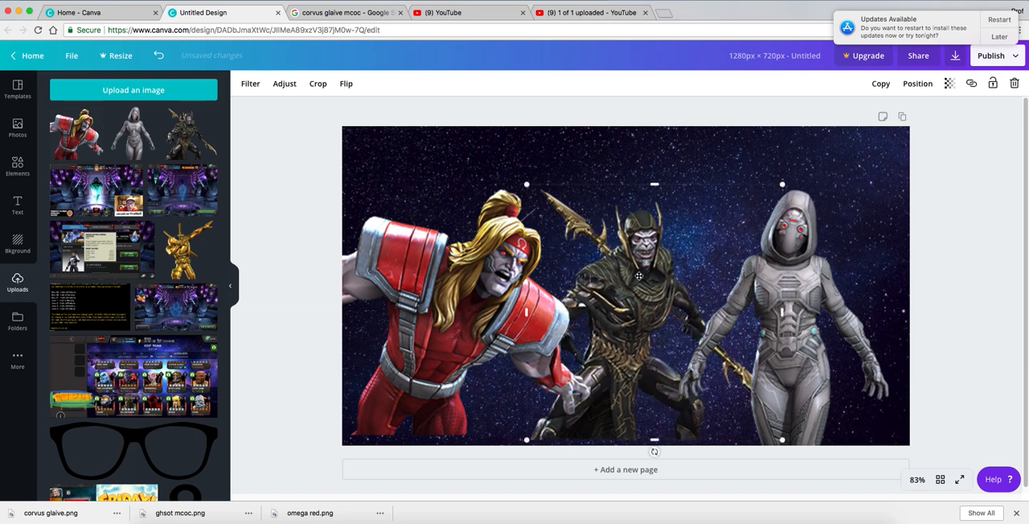
Enlarge Corvus Glaive to about 726 × 726 px, shift it slightly left, and bring it in front of the other two characters.
{"action": "left_click_drag", "start_coordinate": [782, 184], "coordinate": [916, 151]}
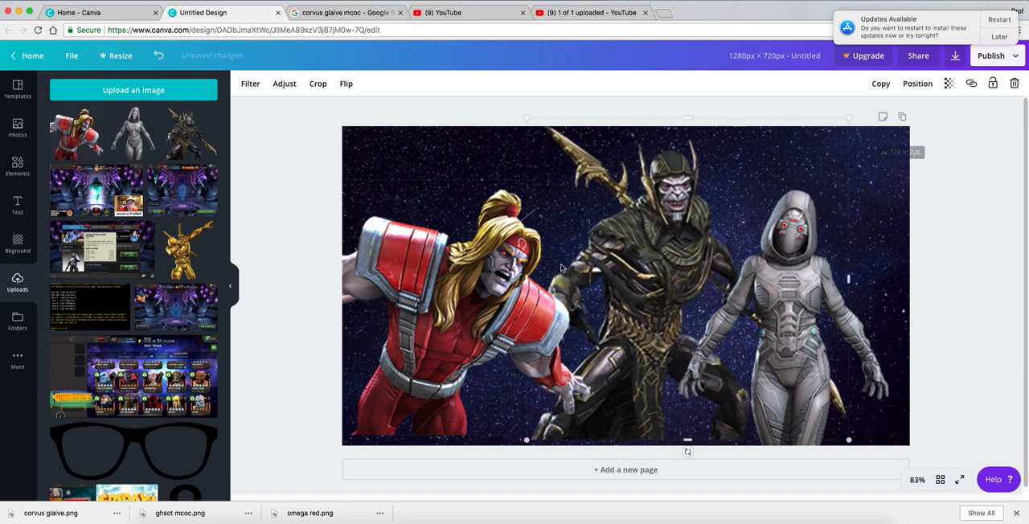
{"action": "mouse_move", "coordinate": [613, 249]}
{"action": "left_mouse_down"}
{"action": "mouse_move", "coordinate": [592, 248]}
{"action": "mouse_move", "coordinate": [602, 247]}
{"action": "left_mouse_up"}
{"action": "left_click", "coordinate": [915, 87]}
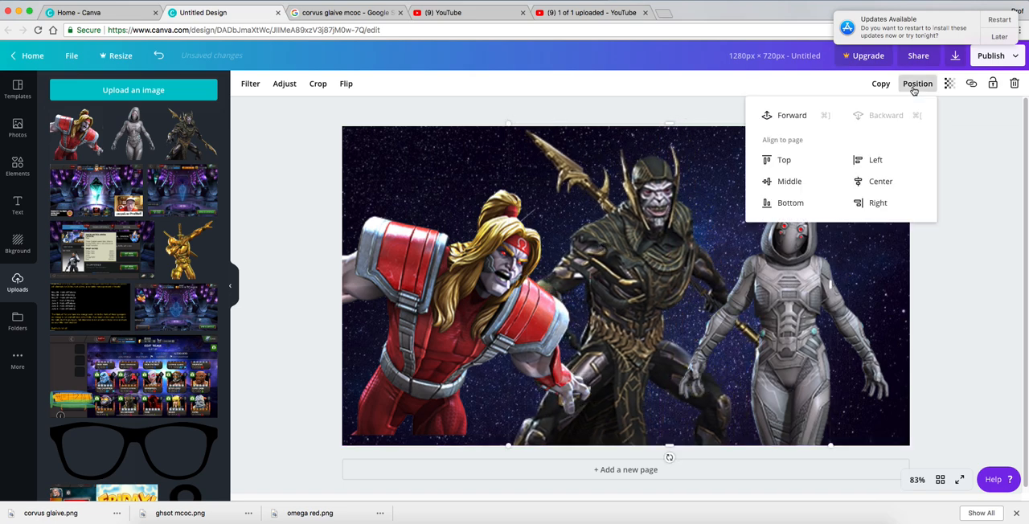
{"action": "left_click", "coordinate": [792, 116]}
{"action": "left_click", "coordinate": [792, 117]}
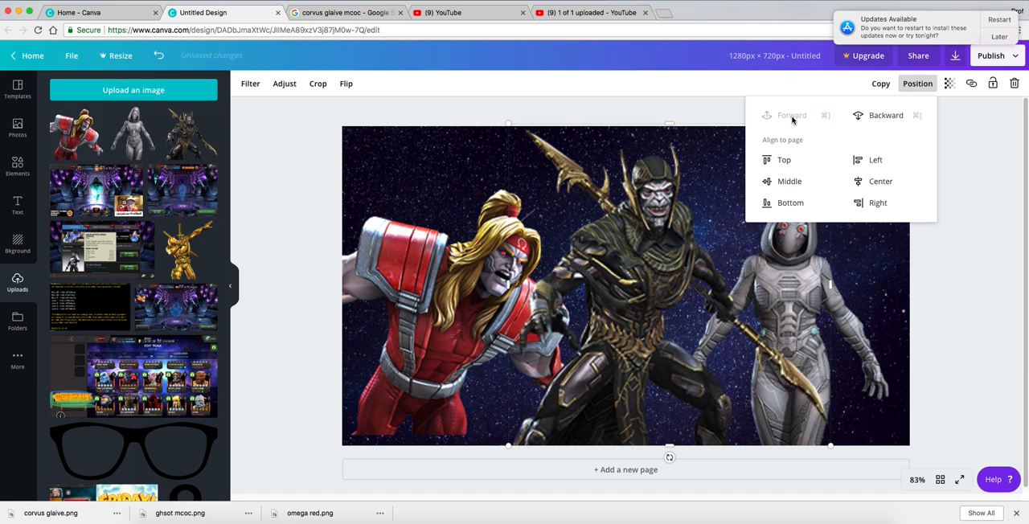
Send Corvus Glaive behind the other two characters, return it to the front, and deselect it.
{"action": "left_click", "coordinate": [876, 115]}
{"action": "left_click", "coordinate": [875, 116]}
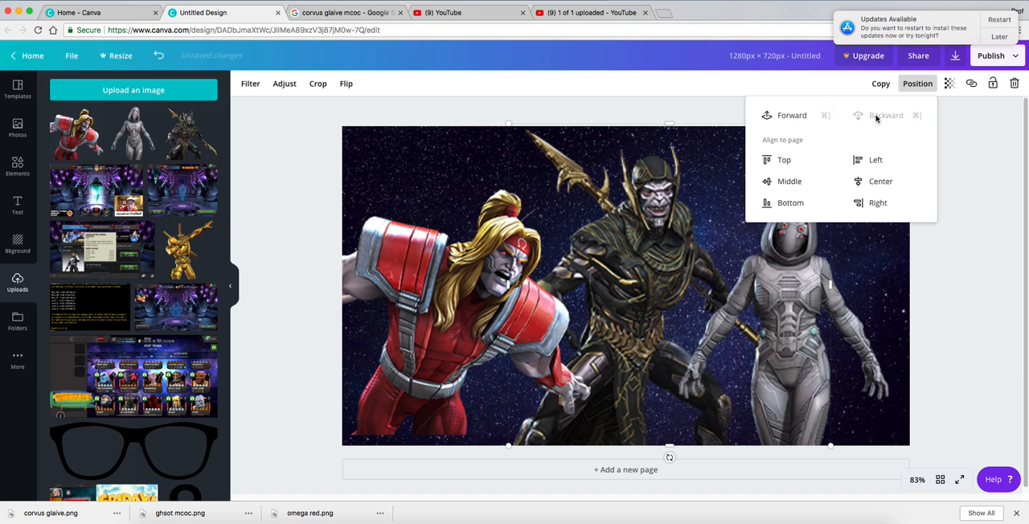
{"action": "left_click", "coordinate": [791, 116]}
{"action": "left_click", "coordinate": [791, 116]}
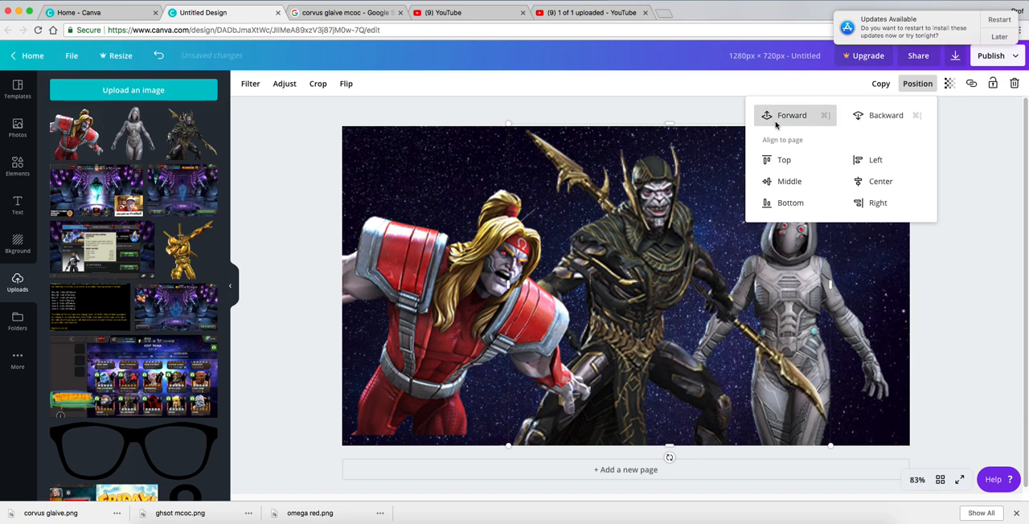
{"action": "left_click", "coordinate": [954, 276]}
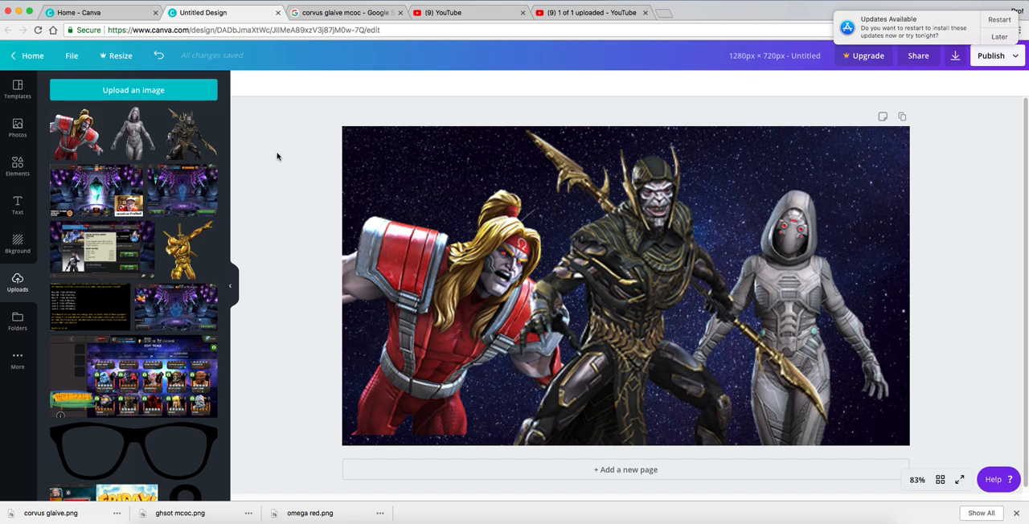
Add a heading reading "Suicide Mastery Champs" to the page and select all of its text.
{"action": "left_click", "coordinate": [24, 206]}
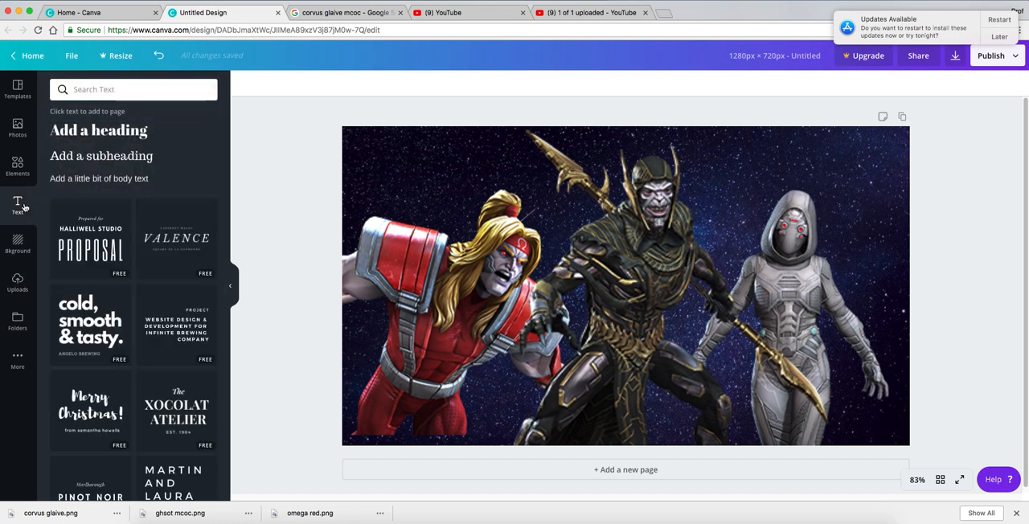
{"action": "left_click", "coordinate": [130, 136]}
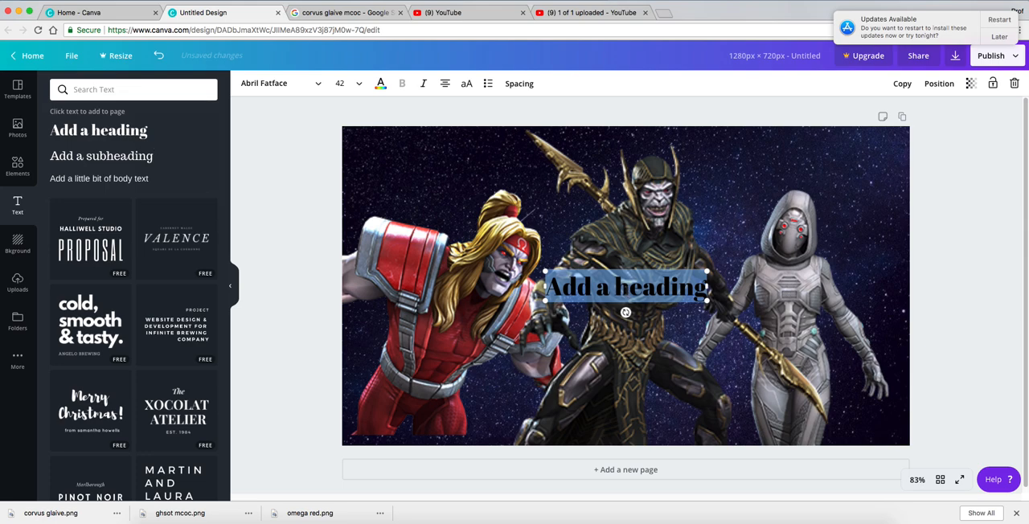
{"action": "type", "text": "Suicid"}
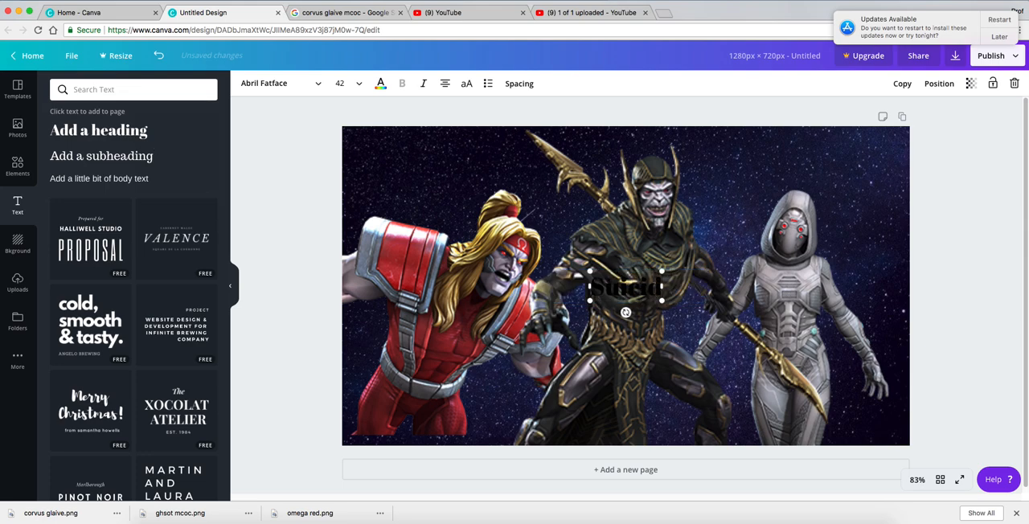
{"action": "type", "text": "e Mastery"}
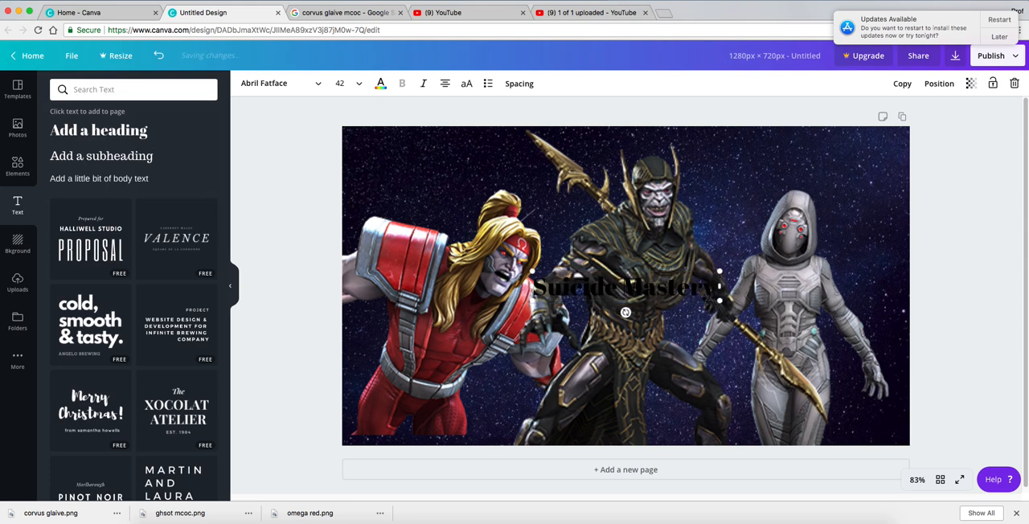
{"action": "type", "text": " Champs"}
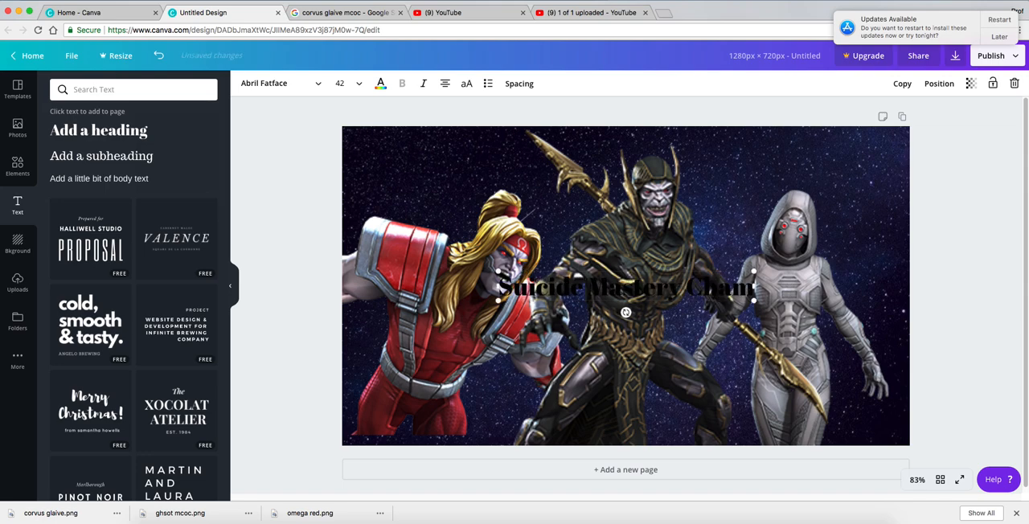
{"action": "triple_click", "coordinate": [620, 287]}
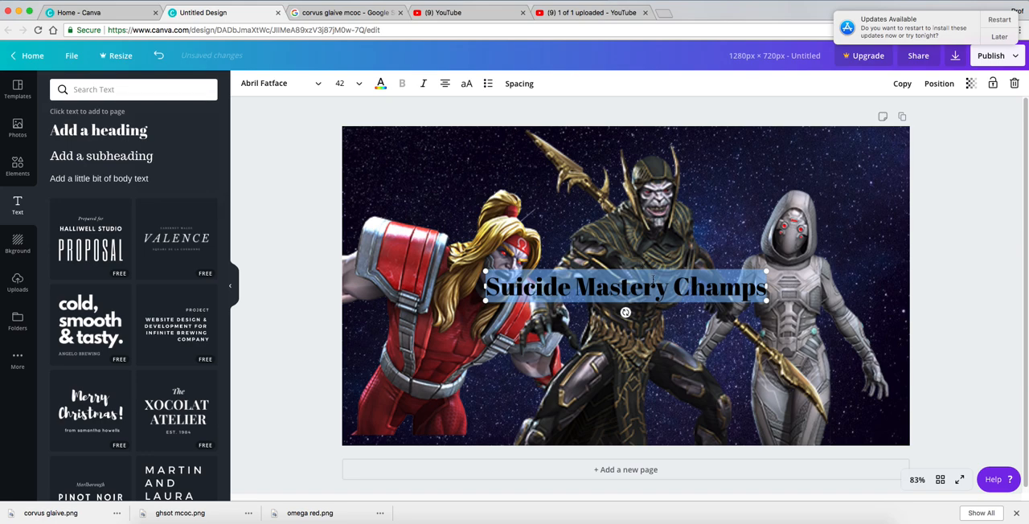
Try white, lime, green and orange text colours on the heading, then the custom orange #ff6100.
{"action": "left_click", "coordinate": [383, 84]}
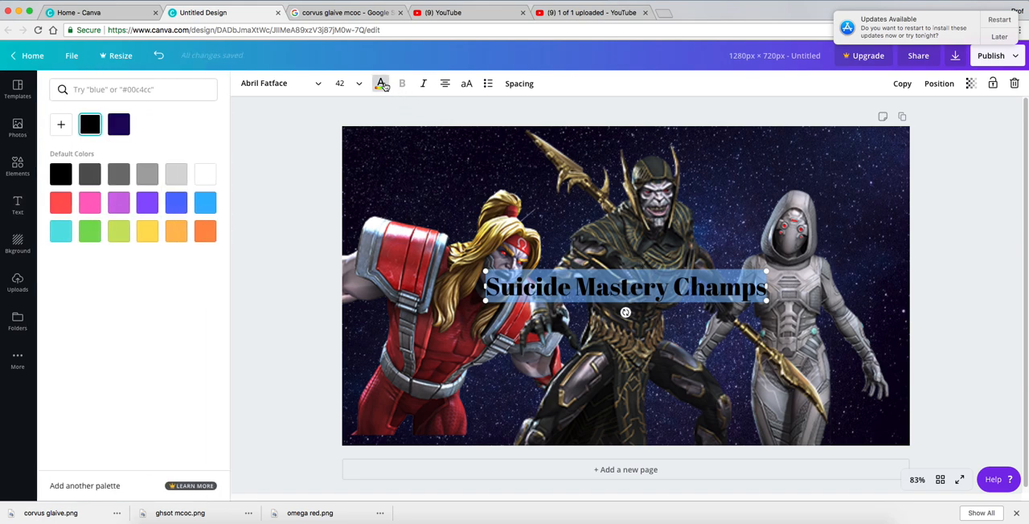
{"action": "left_click", "coordinate": [203, 177]}
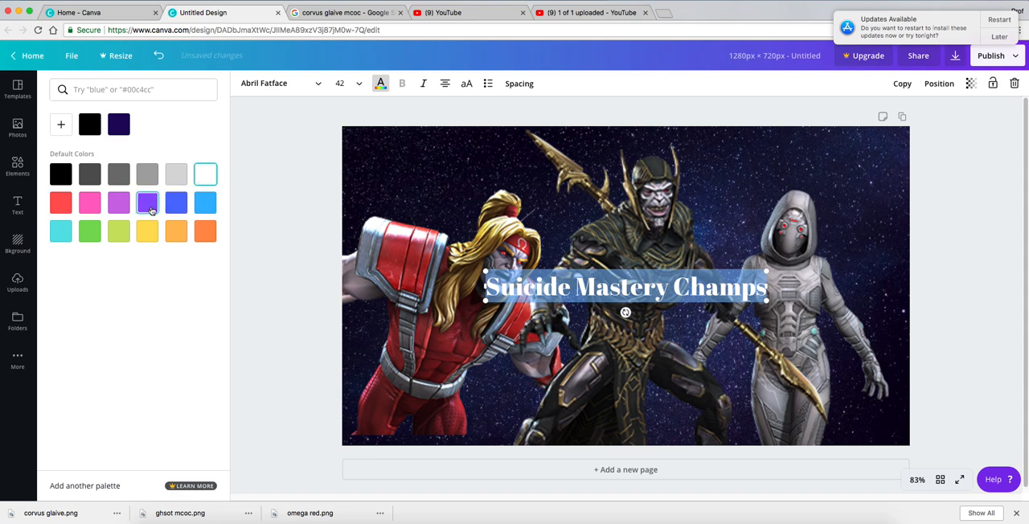
{"action": "left_click", "coordinate": [175, 231]}
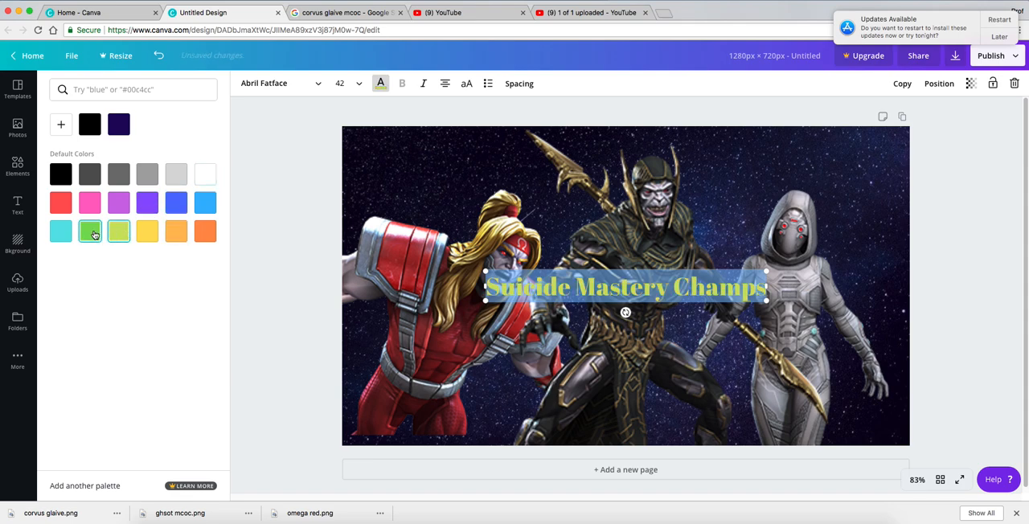
{"action": "left_click", "coordinate": [90, 231]}
{"action": "left_click", "coordinate": [176, 231]}
{"action": "left_click", "coordinate": [205, 231]}
{"action": "left_click", "coordinate": [62, 124]}
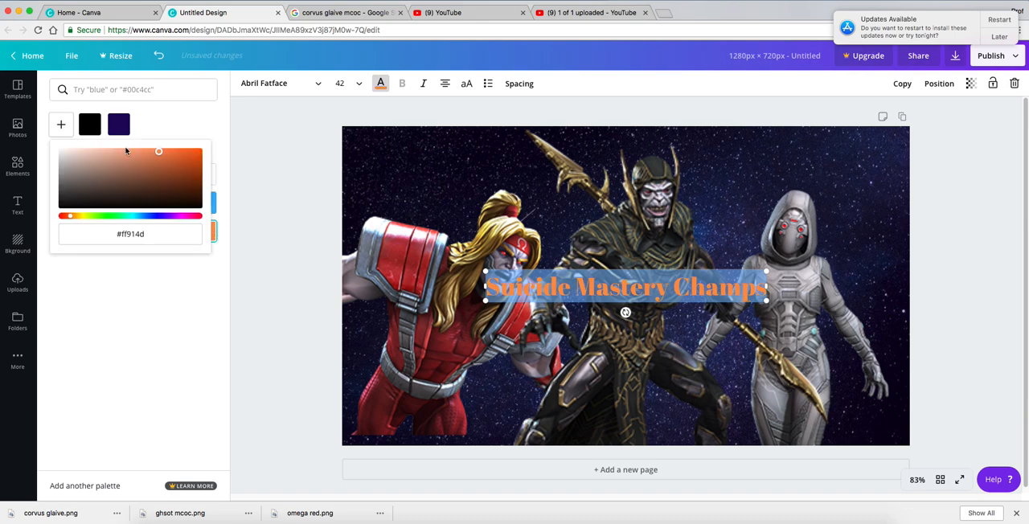
{"action": "left_click_drag", "start_coordinate": [161, 155], "coordinate": [213, 152]}
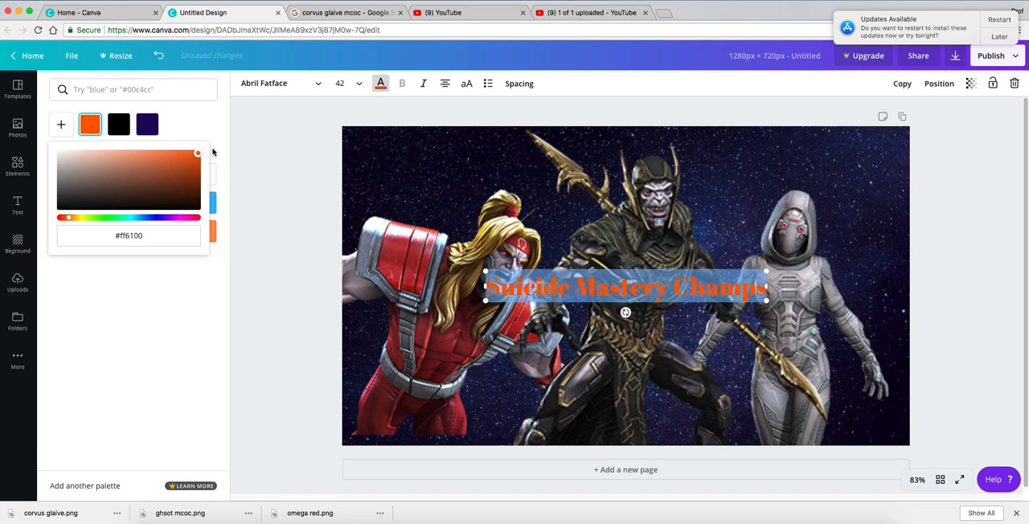
{"action": "left_click", "coordinate": [260, 131]}
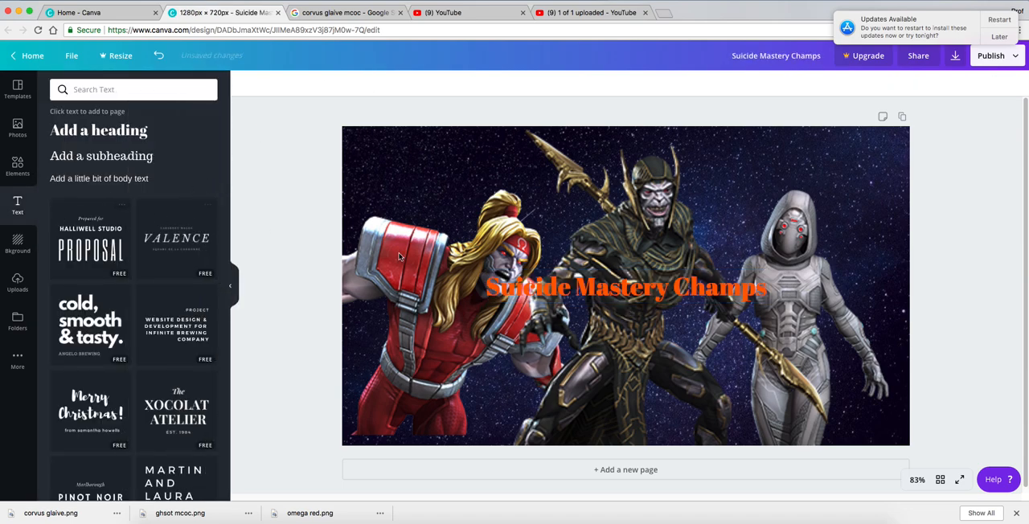
Recolour the "Suicide Mastery Champs" heading text white and deselect it.
{"action": "double_click", "coordinate": [576, 292]}
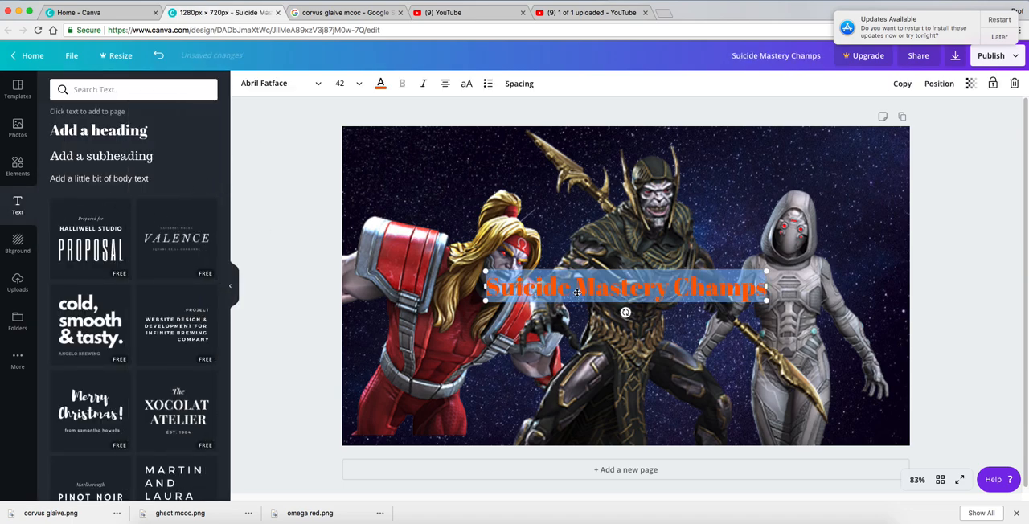
{"action": "left_click", "coordinate": [381, 83]}
{"action": "left_click", "coordinate": [205, 172]}
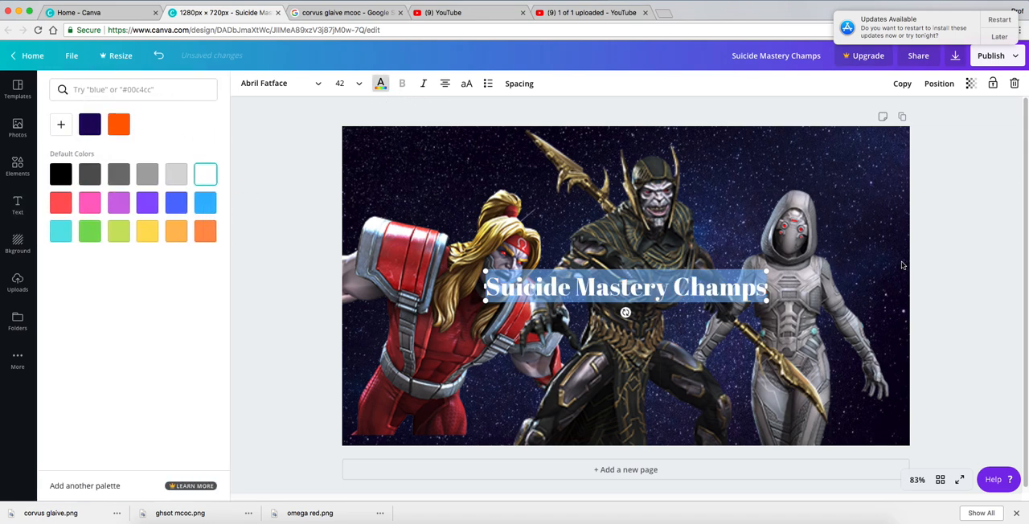
{"action": "left_click", "coordinate": [970, 240]}
Enlarge the heading to font size 53.1 and adjust its position across the middle of the page.
{"action": "left_click", "coordinate": [745, 299]}
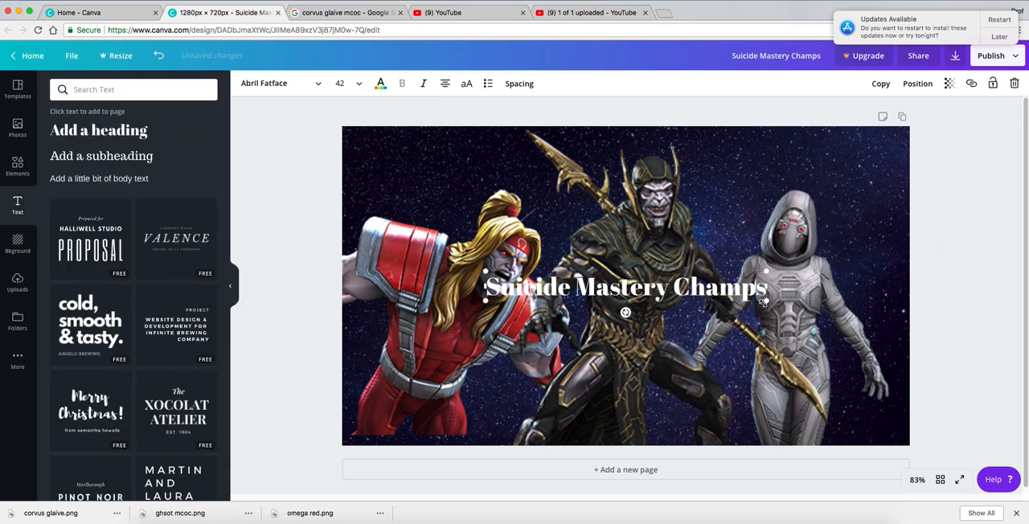
{"action": "left_click_drag", "start_coordinate": [765, 301], "coordinate": [835, 353]}
{"action": "mouse_move", "coordinate": [724, 293]}
{"action": "left_mouse_down"}
{"action": "mouse_move", "coordinate": [690, 319]}
{"action": "mouse_move", "coordinate": [702, 301]}
{"action": "mouse_move", "coordinate": [703, 348]}
{"action": "mouse_move", "coordinate": [721, 301]}
{"action": "mouse_move", "coordinate": [711, 293]}
{"action": "left_mouse_up"}
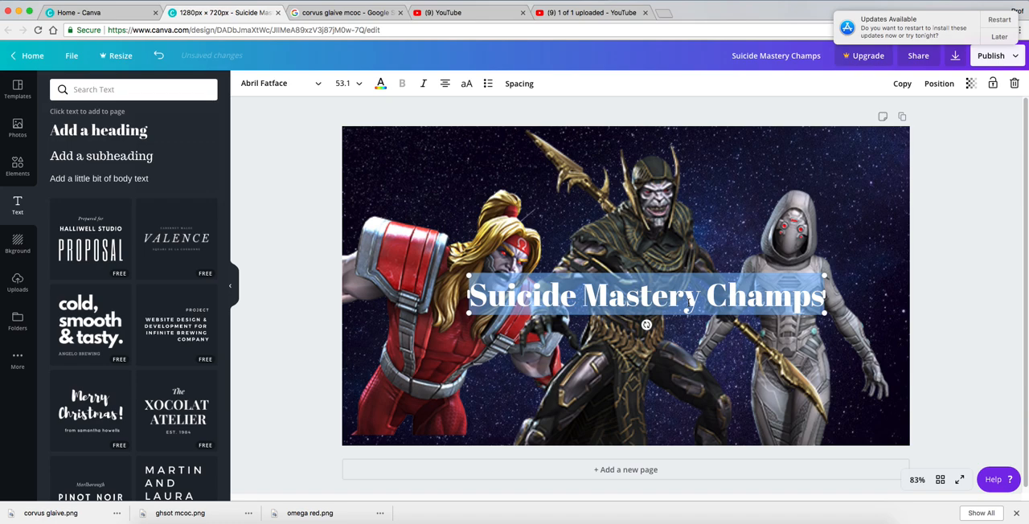
Change the heading's font to Adigiana Toybox and enlarge the text box to font size 59.9.
{"action": "left_click", "coordinate": [278, 84]}
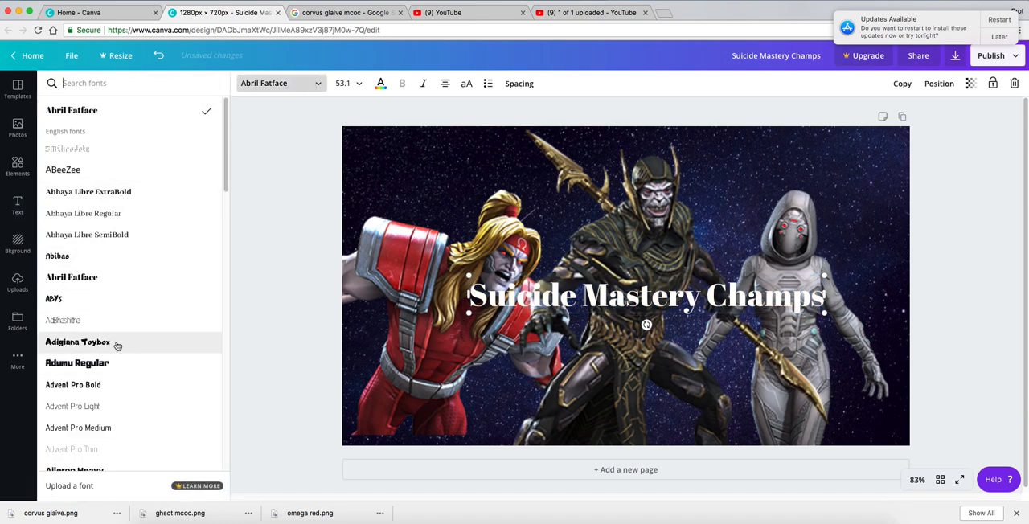
{"action": "left_click", "coordinate": [118, 344]}
{"action": "key", "text": "Escape"}
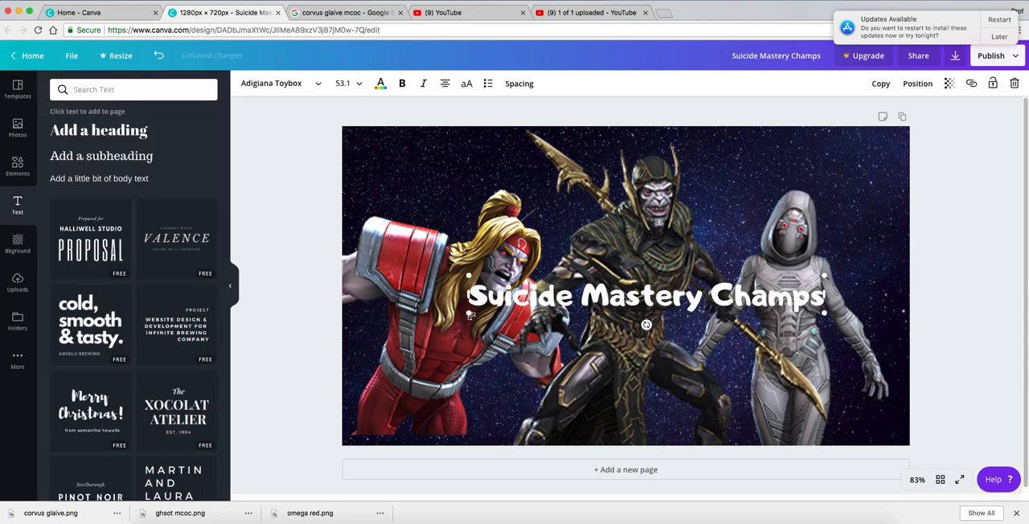
{"action": "left_click_drag", "start_coordinate": [466, 315], "coordinate": [425, 319]}
{"action": "left_click_drag", "start_coordinate": [663, 294], "coordinate": [690, 291]}
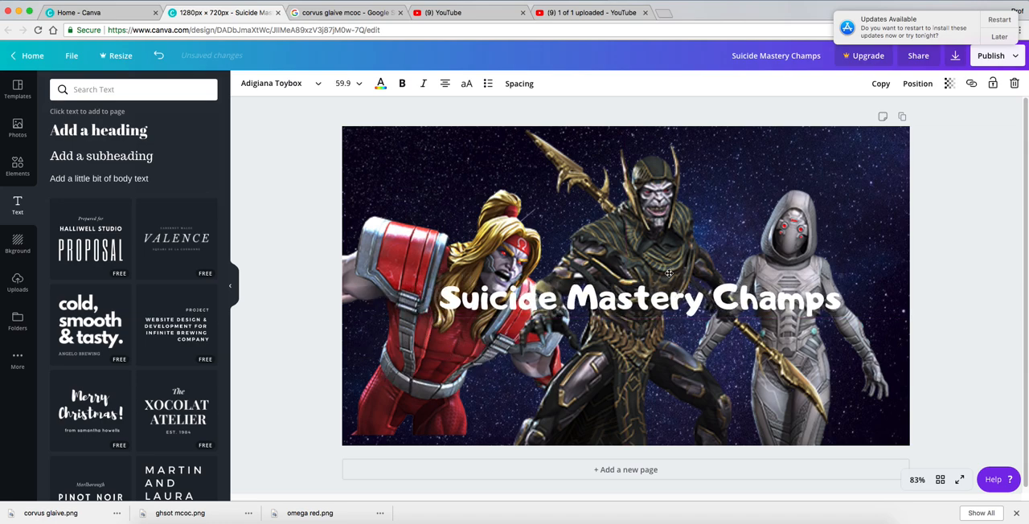
Search the elements for "line", add the plain straight line and place it directly below the heading.
{"action": "left_click", "coordinate": [24, 171]}
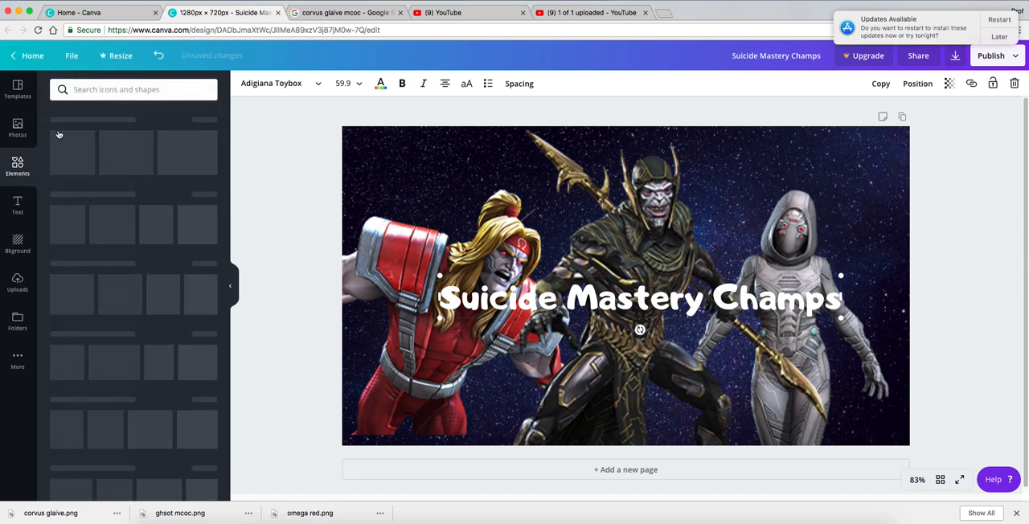
{"action": "left_click", "coordinate": [115, 90]}
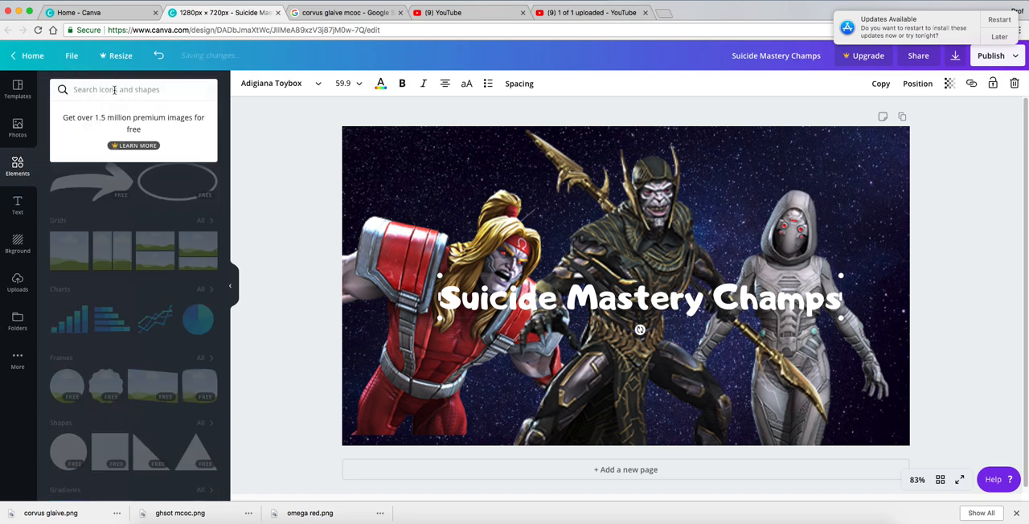
{"action": "type", "text": "line"}
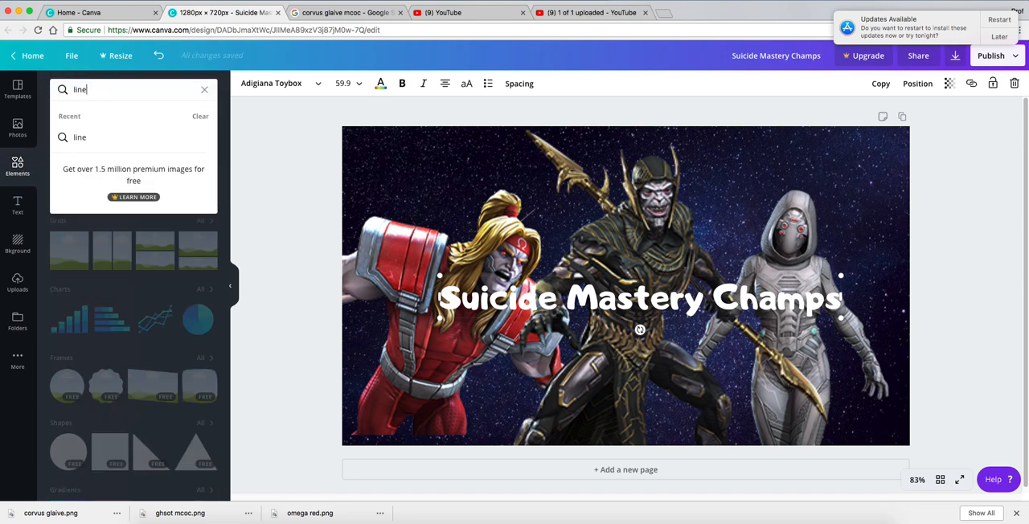
{"action": "key", "text": "Return"}
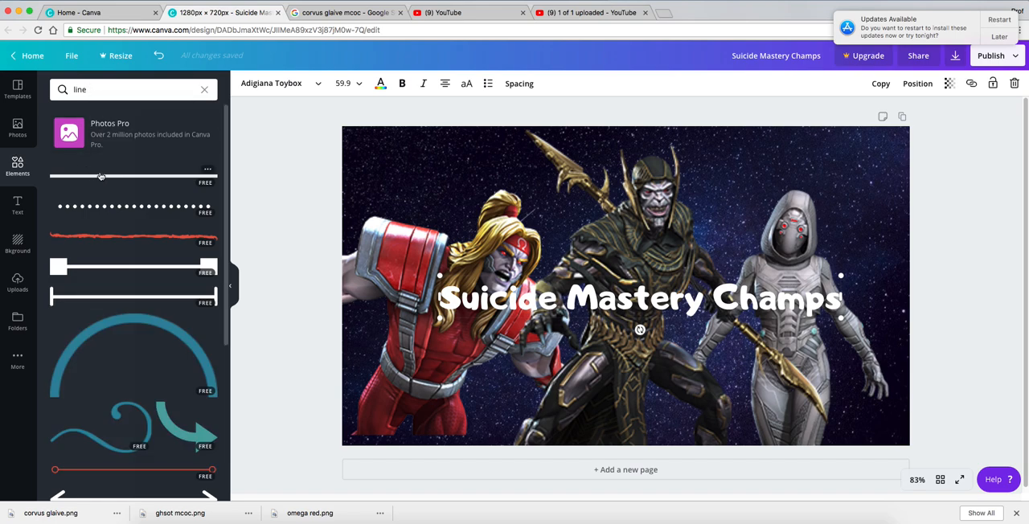
{"action": "left_click", "coordinate": [100, 176]}
{"action": "left_click_drag", "start_coordinate": [554, 288], "coordinate": [561, 328]}
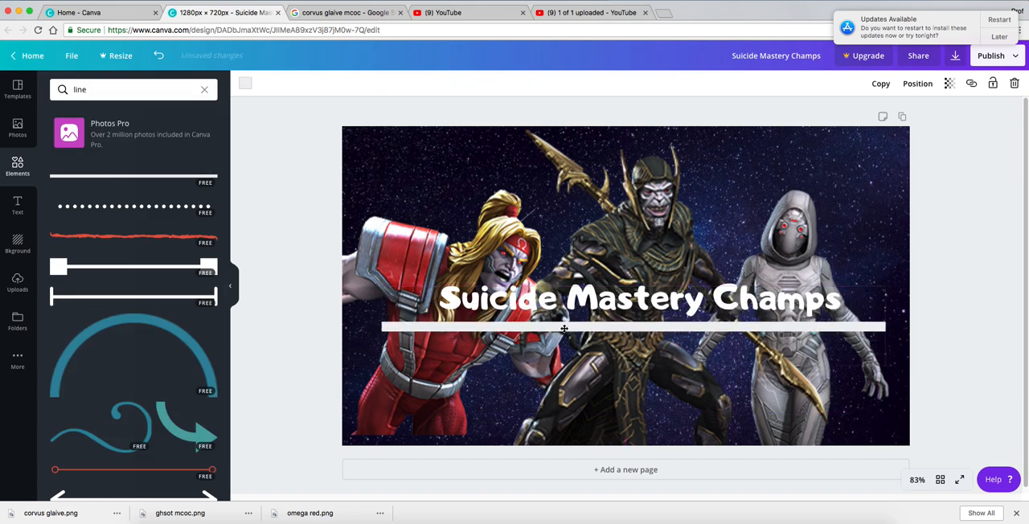
Shorten the line to about 978 px wide and centre it beneath the heading.
{"action": "left_click_drag", "start_coordinate": [883, 286], "coordinate": [829, 330]}
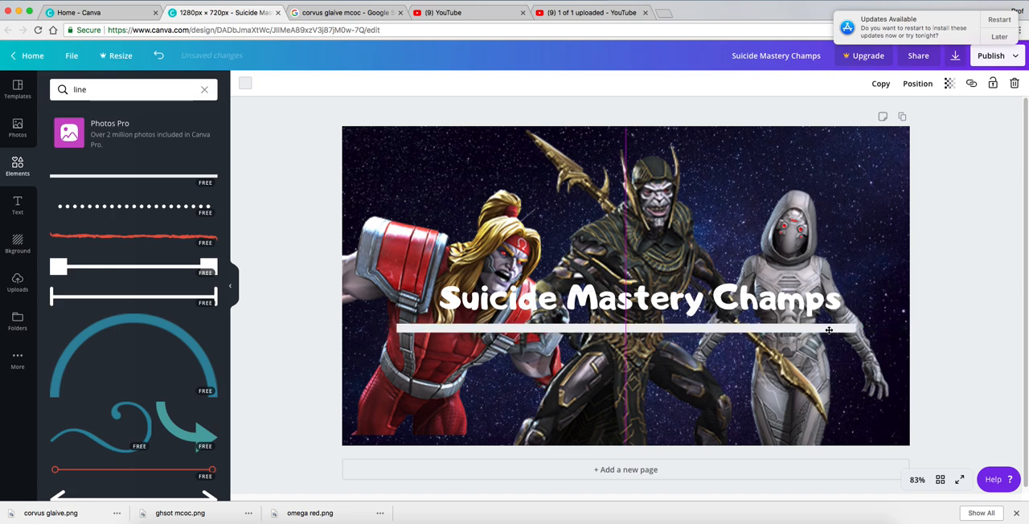
{"action": "left_click", "coordinate": [970, 253]}
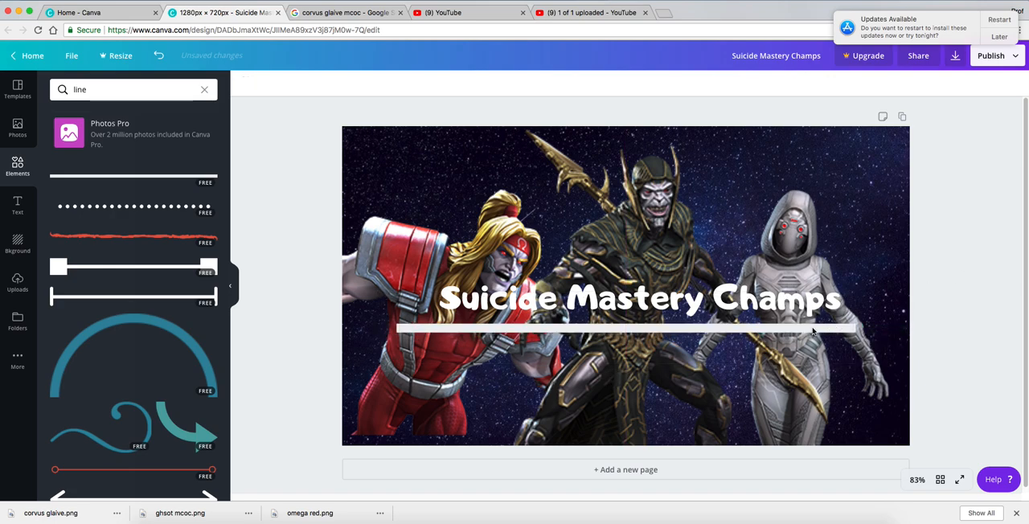
{"action": "left_click", "coordinate": [853, 326]}
{"action": "left_click_drag", "start_coordinate": [857, 291], "coordinate": [831, 300]}
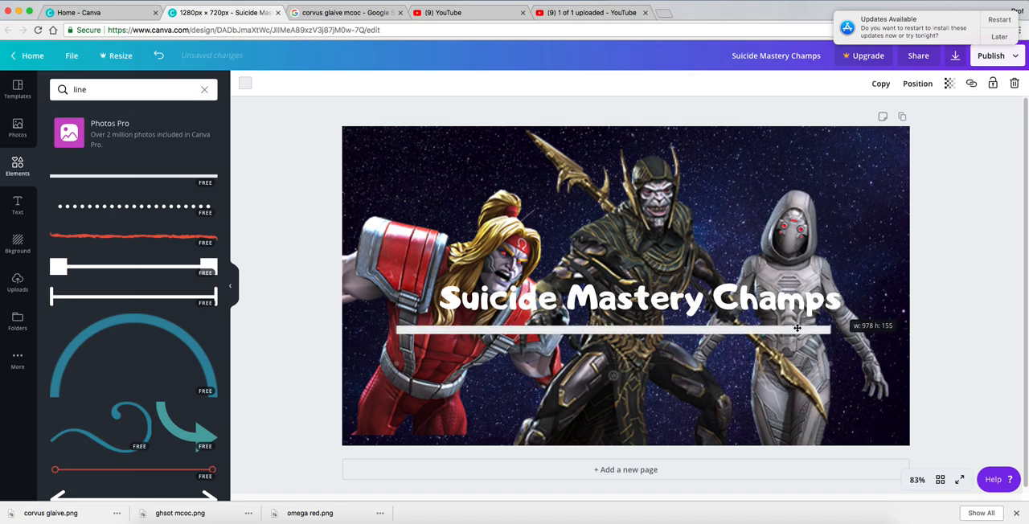
{"action": "left_click_drag", "start_coordinate": [793, 327], "coordinate": [813, 323]}
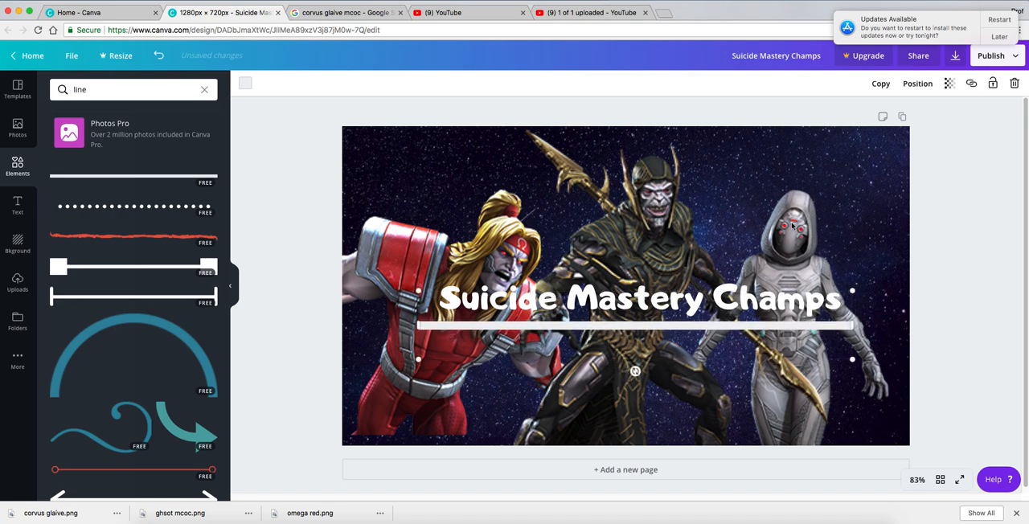
Duplicate the line, make the copy shorter and place it centred below the first line.
{"action": "left_click", "coordinate": [880, 83]}
{"action": "left_click_drag", "start_coordinate": [859, 336], "coordinate": [726, 352]}
{"action": "left_click_drag", "start_coordinate": [796, 356], "coordinate": [826, 354]}
{"action": "left_click_drag", "start_coordinate": [727, 352], "coordinate": [718, 349]}
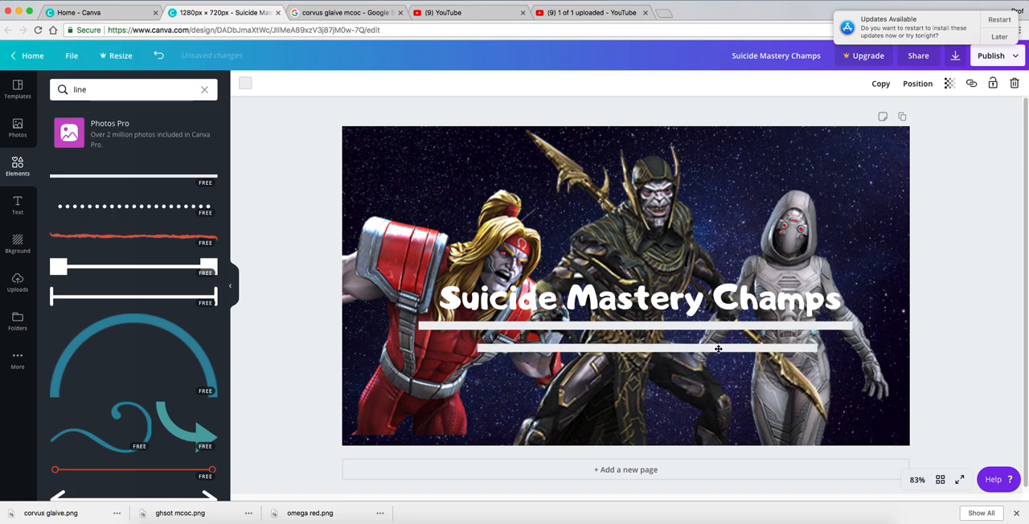
{"action": "left_click_drag", "start_coordinate": [804, 348], "coordinate": [788, 348]}
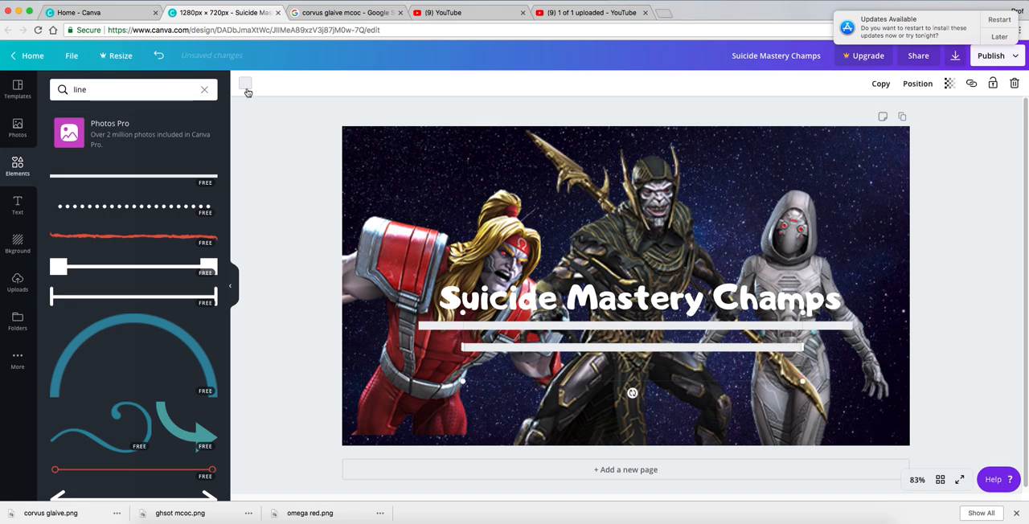
Recolour the second line a custom bright red and deselect it.
{"action": "left_click", "coordinate": [246, 85]}
{"action": "left_click", "coordinate": [61, 125]}
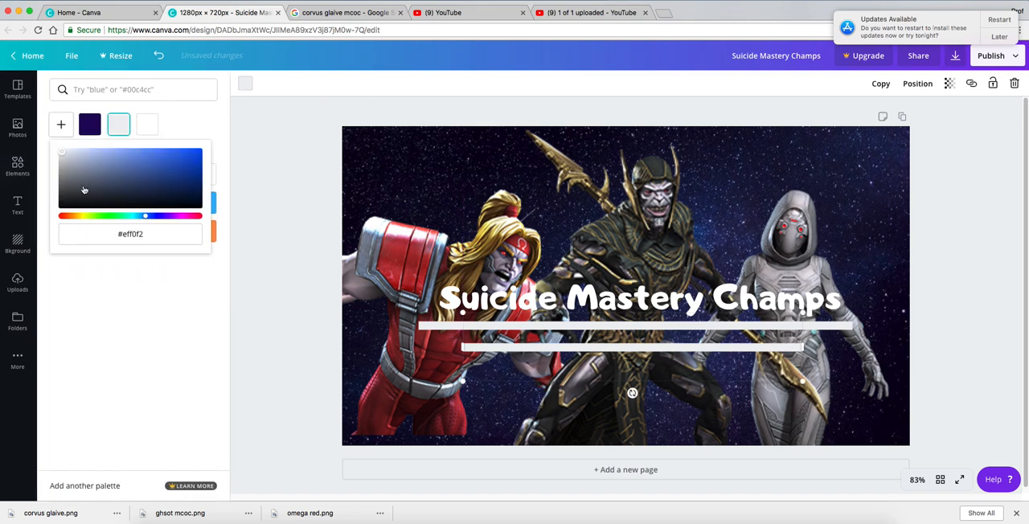
{"action": "left_click_drag", "start_coordinate": [146, 218], "coordinate": [221, 225]}
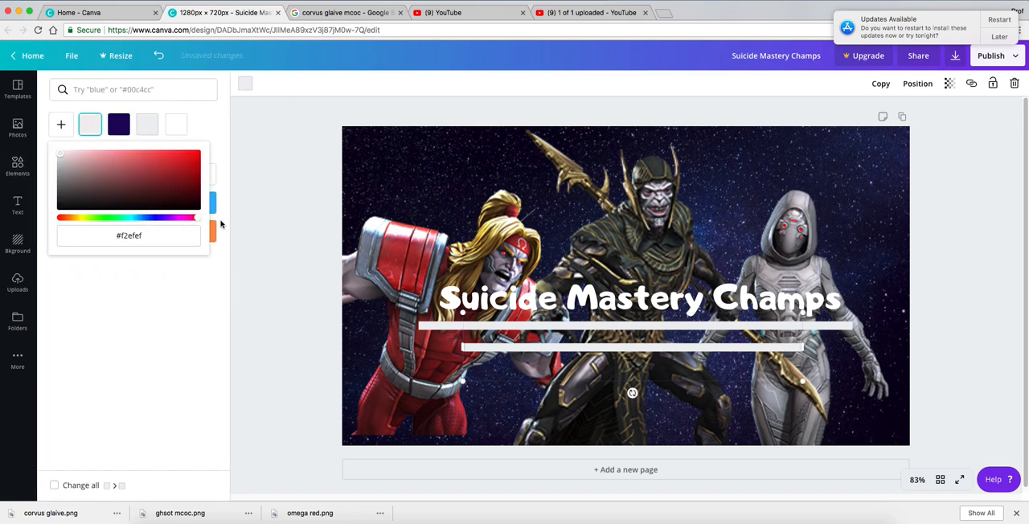
{"action": "left_click", "coordinate": [198, 153]}
{"action": "left_click", "coordinate": [972, 172]}
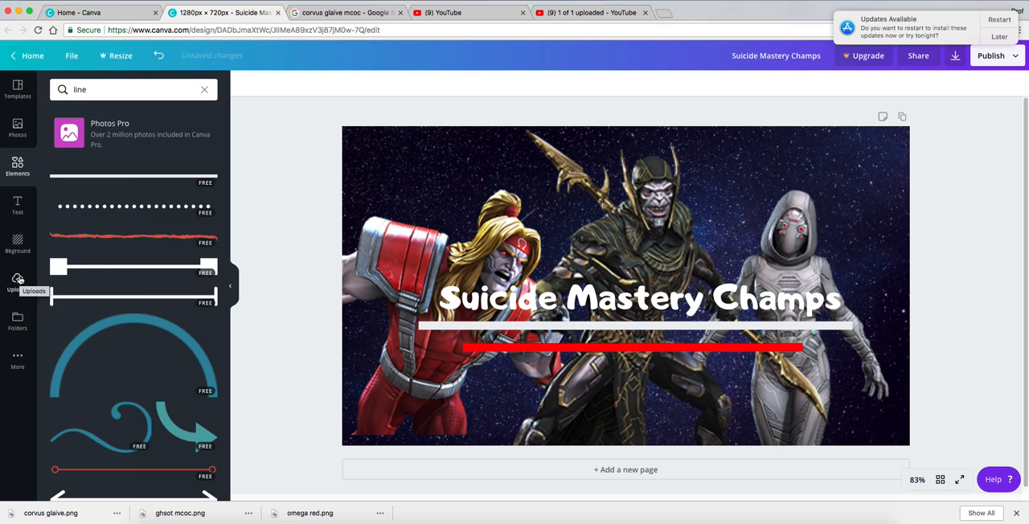
Duplicate the red line, shorten the copy and place it below the red line.
{"action": "left_click", "coordinate": [614, 349]}
{"action": "left_click", "coordinate": [881, 84]}
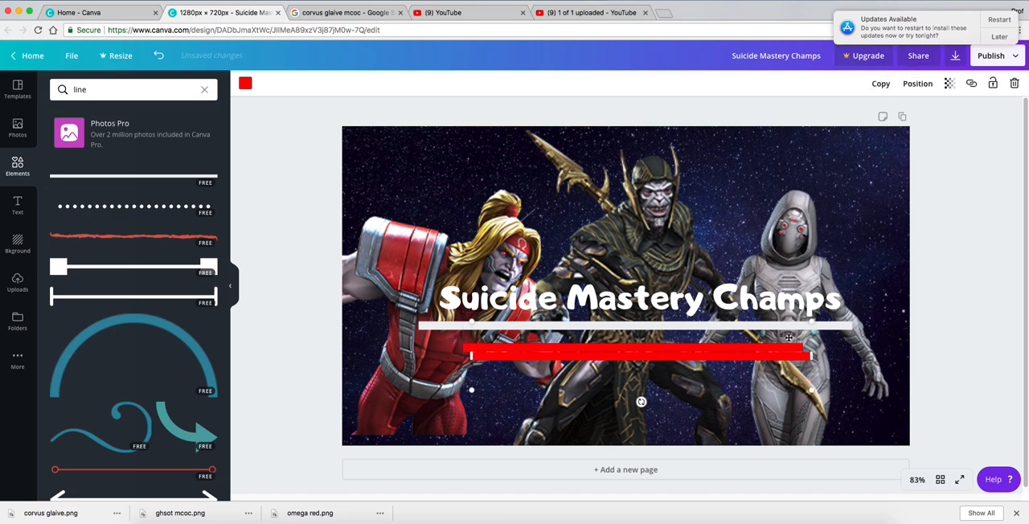
{"action": "left_click_drag", "start_coordinate": [813, 355], "coordinate": [741, 371]}
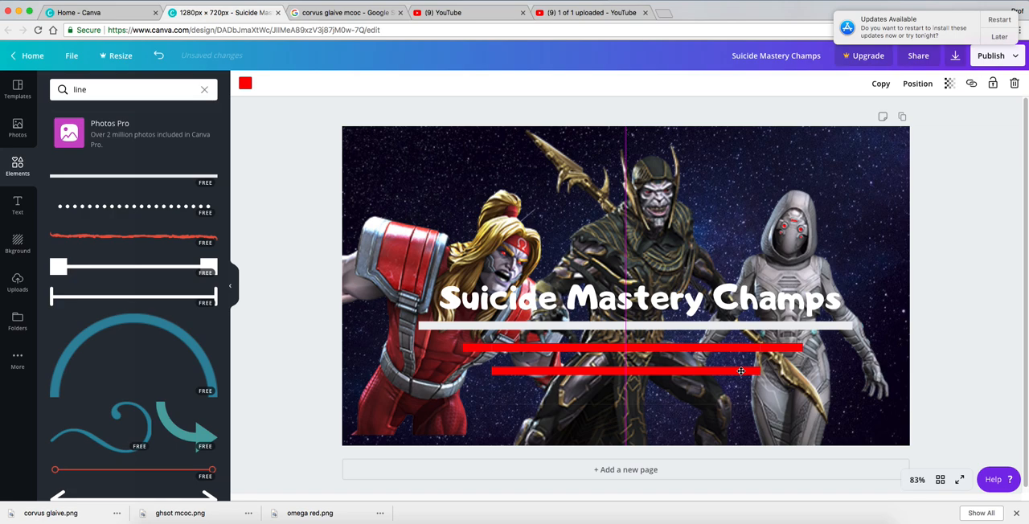
Recolour the lowest line custom blue #050ef6 and shift it slightly right beneath the red line.
{"action": "left_click", "coordinate": [245, 83]}
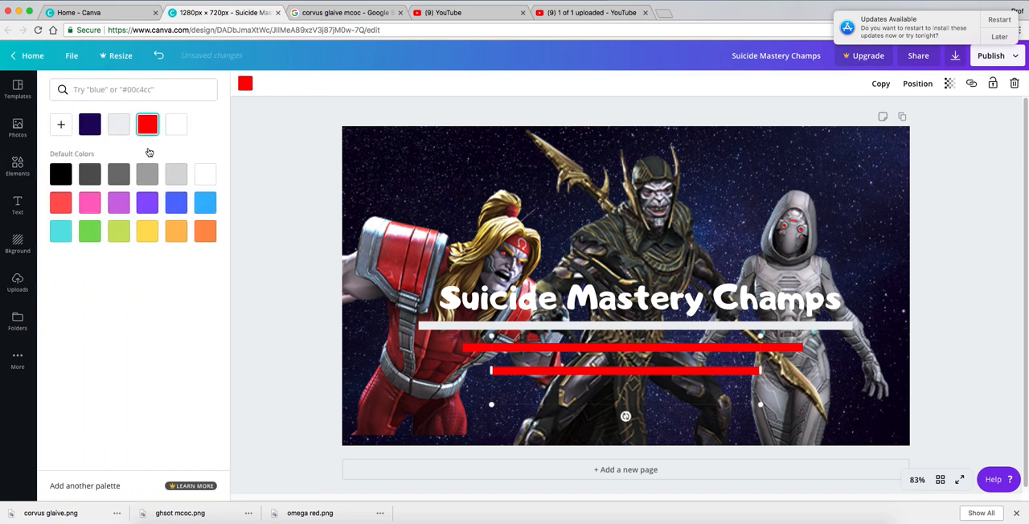
{"action": "left_click", "coordinate": [61, 126]}
{"action": "left_click", "coordinate": [152, 218]}
{"action": "left_click", "coordinate": [198, 153]}
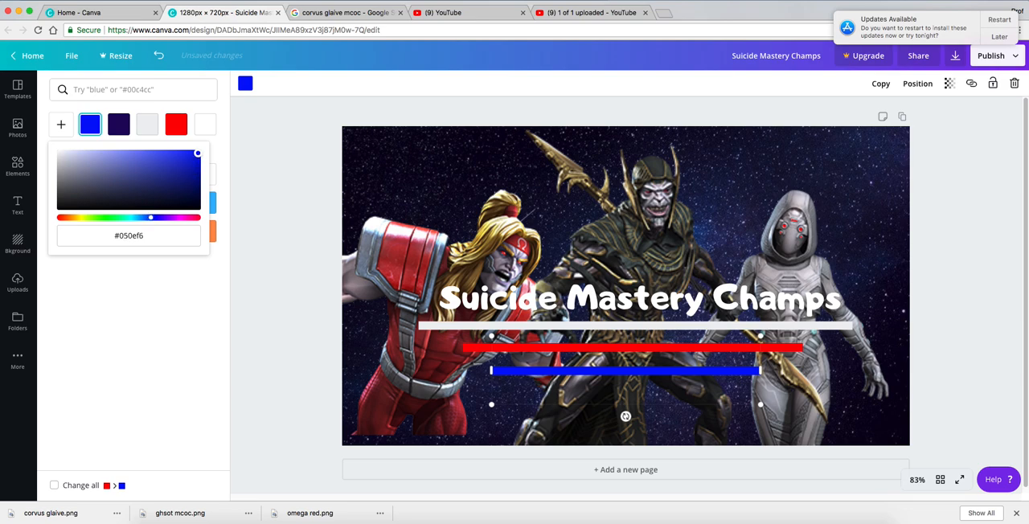
{"action": "left_click", "coordinate": [958, 177]}
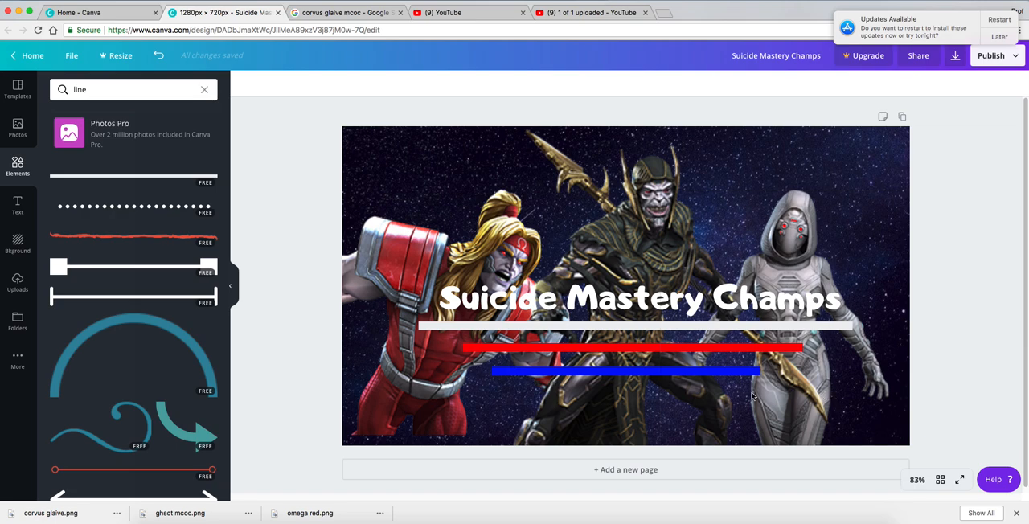
{"action": "left_click_drag", "start_coordinate": [752, 395], "coordinate": [771, 390]}
Select the characters, heading and lines together and shift the group slightly right and down on the page.
{"action": "left_click", "coordinate": [485, 266]}
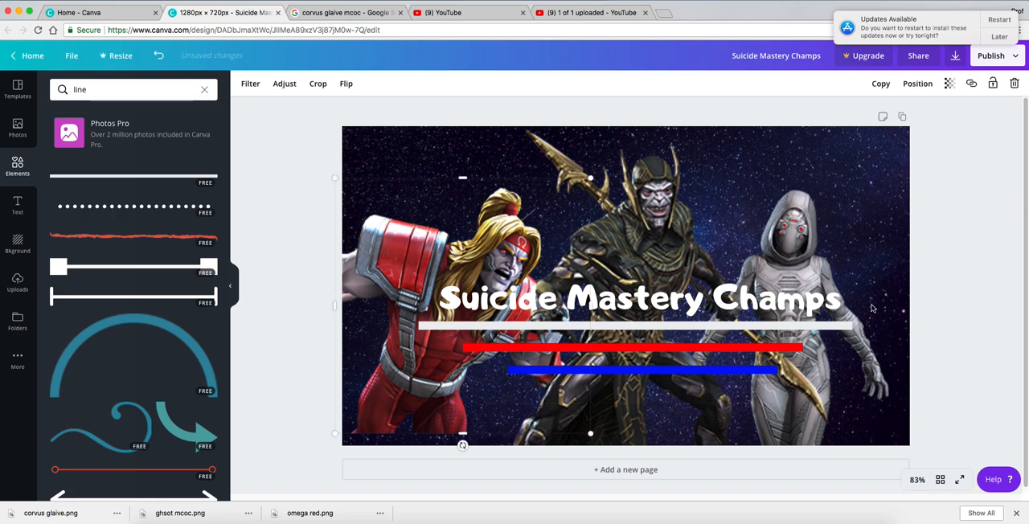
{"action": "left_click", "coordinate": [938, 359]}
{"action": "left_click_drag", "start_coordinate": [782, 452], "coordinate": [636, 339]}
{"action": "left_click", "coordinate": [1014, 208]}
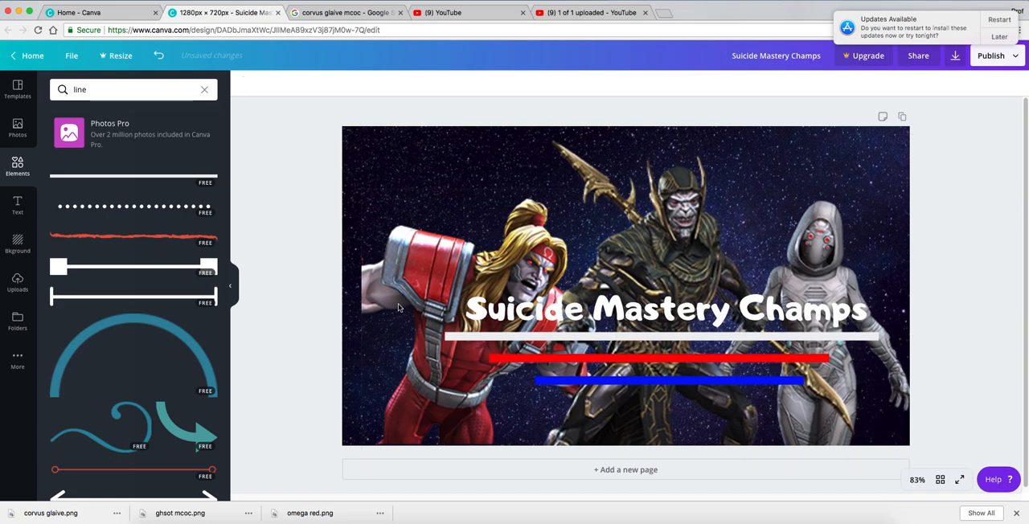
Enlarge Omega Red and reposition it so it reaches the left and bottom edges of the page.
{"action": "left_click", "coordinate": [401, 274]}
{"action": "left_click_drag", "start_coordinate": [361, 189], "coordinate": [324, 179]}
{"action": "left_click_drag", "start_coordinate": [429, 233], "coordinate": [425, 251]}
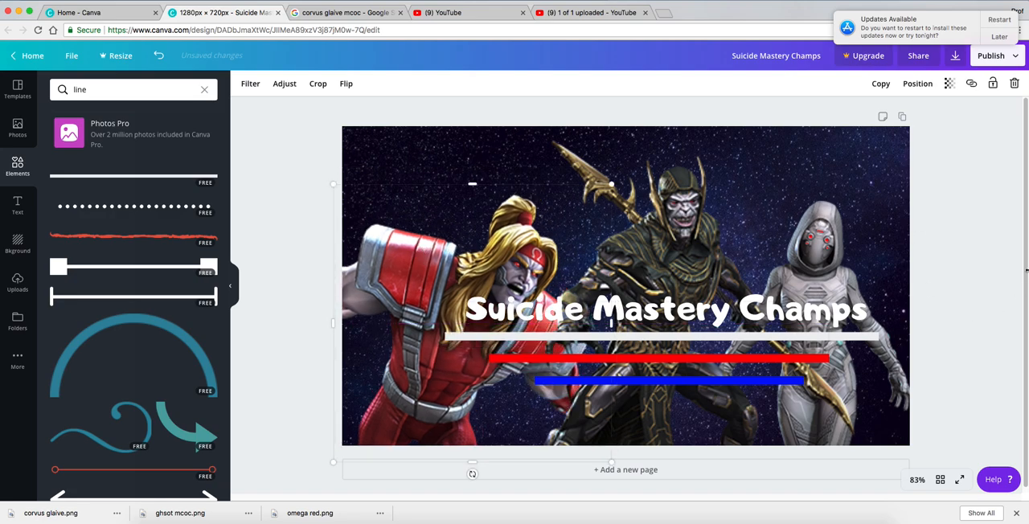
Shift the blue line left beneath the red line and nudge the white line slightly right.
{"action": "left_click", "coordinate": [920, 344]}
{"action": "left_click_drag", "start_coordinate": [775, 390], "coordinate": [746, 364]}
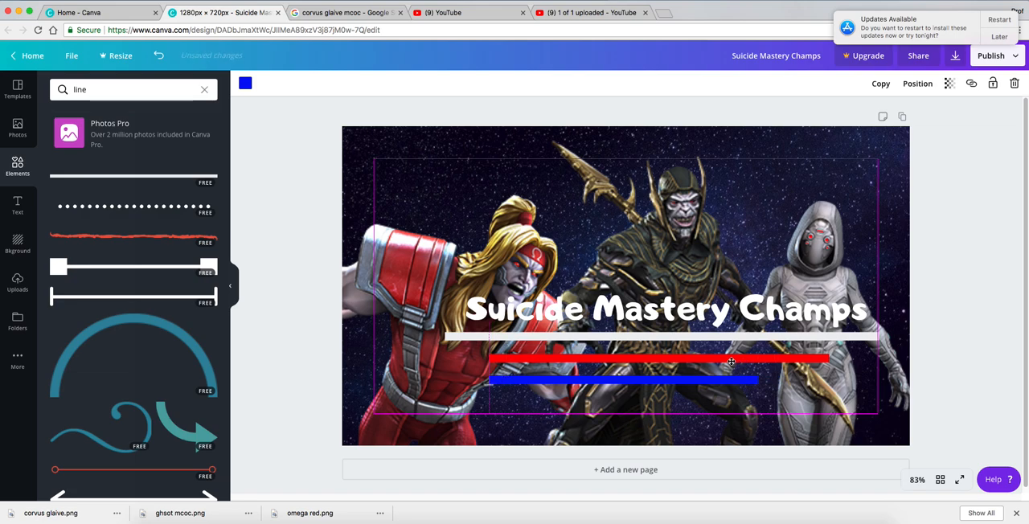
{"action": "left_click", "coordinate": [824, 357]}
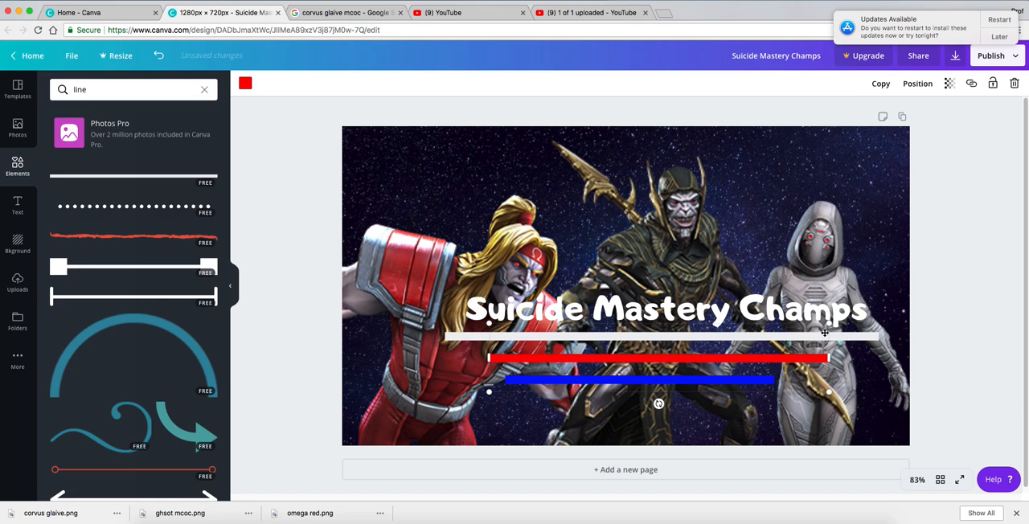
{"action": "left_click_drag", "start_coordinate": [857, 339], "coordinate": [837, 313]}
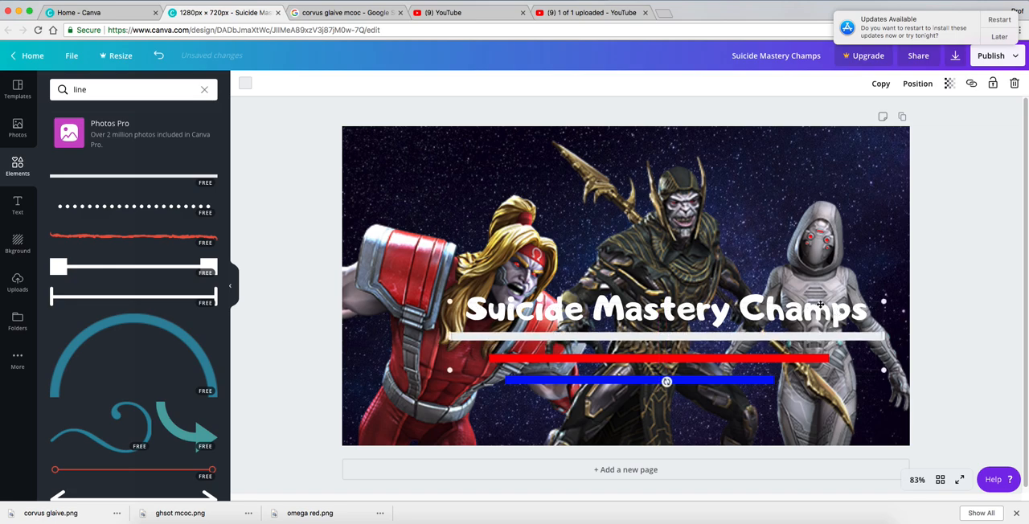
{"action": "left_click", "coordinate": [980, 190]}
Move the "Suicide Mastery Champs" heading slightly up and left, and nudge the blue line slightly right beneath the red line.
{"action": "left_click_drag", "start_coordinate": [728, 317], "coordinate": [720, 314]}
{"action": "left_click_drag", "start_coordinate": [628, 287], "coordinate": [624, 283]}
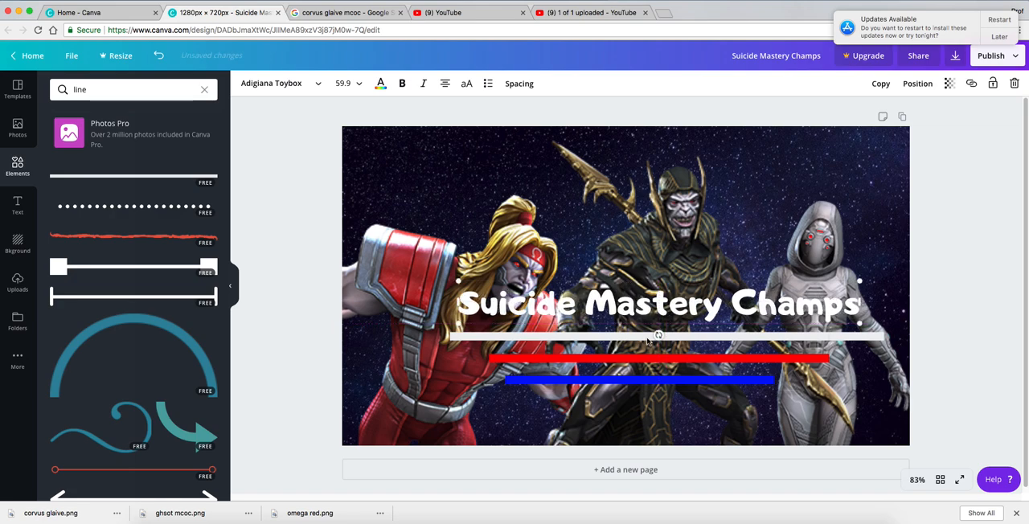
{"action": "left_click", "coordinate": [652, 384]}
{"action": "left_click_drag", "start_coordinate": [653, 356], "coordinate": [662, 356]}
{"action": "left_click", "coordinate": [979, 224]}
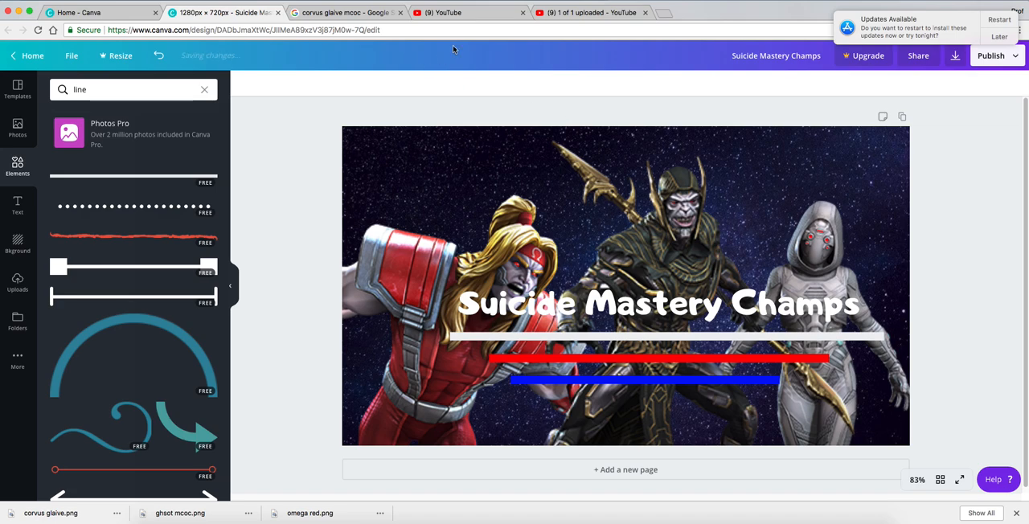
Switch to the YouTube home page and examine the thumbnails of the recommended videos.
{"action": "left_click", "coordinate": [455, 13]}
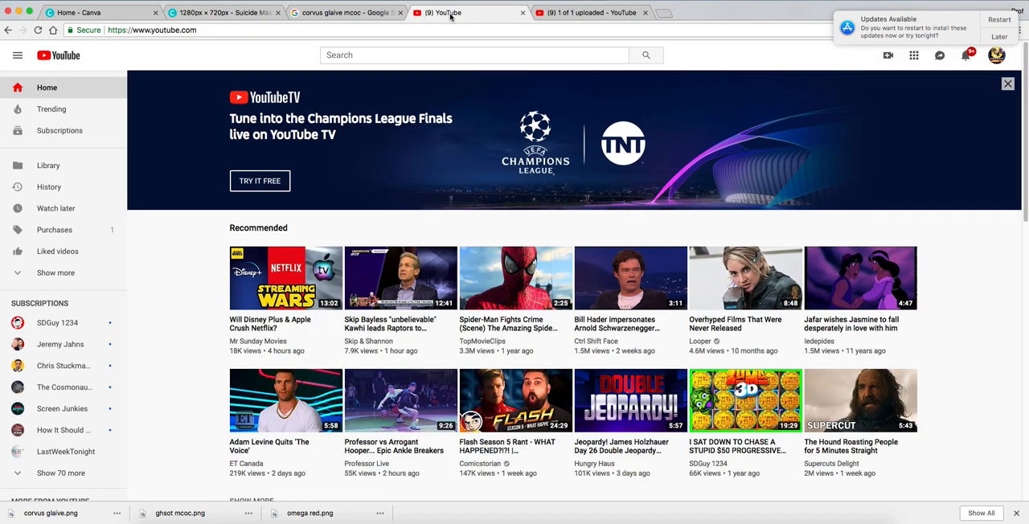
{"action": "scroll", "coordinate": [666, 233], "scroll_direction": "down", "scroll_amount": 3}
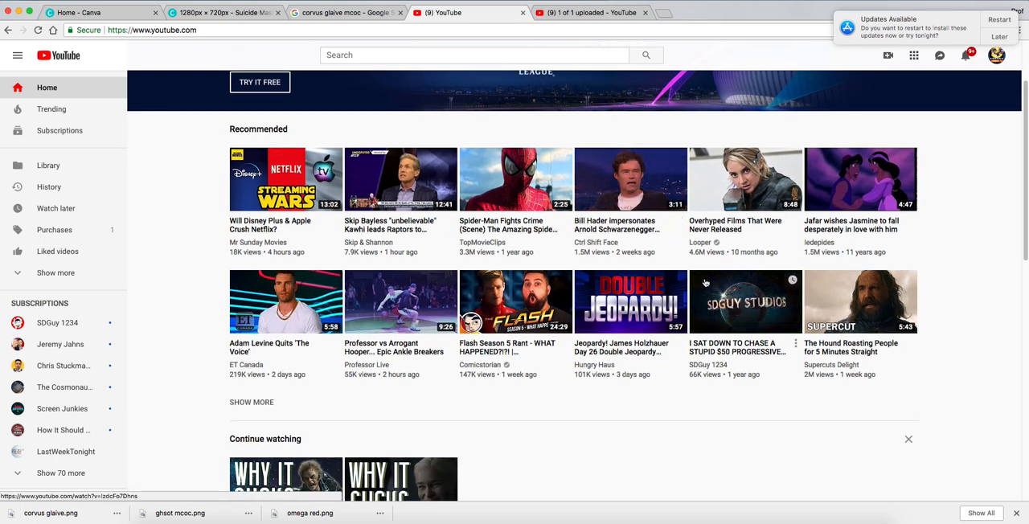
{"action": "scroll", "coordinate": [942, 236], "scroll_direction": "up", "scroll_amount": 1}
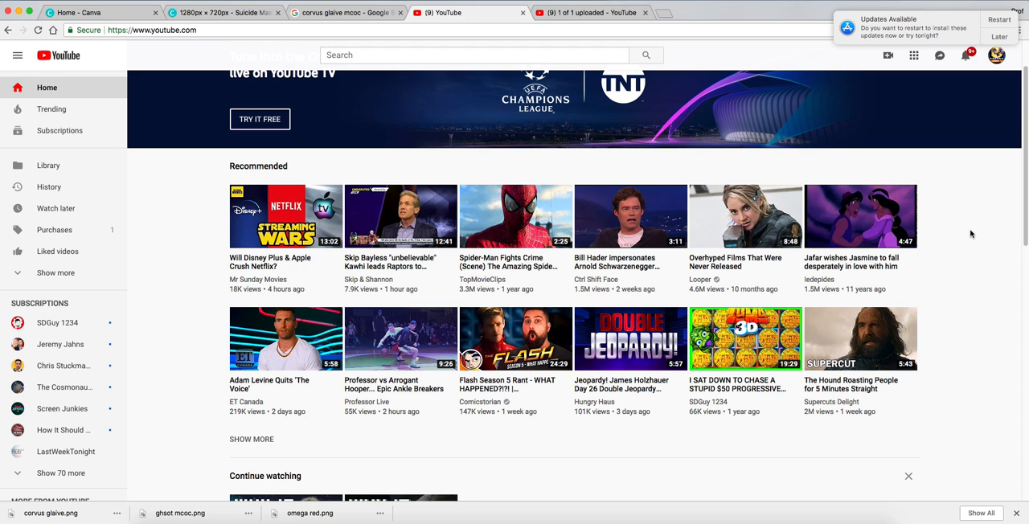
On the YouTube upload page, view the file chooser for the custom video thumbnail and cancel it.
{"action": "left_click", "coordinate": [599, 13]}
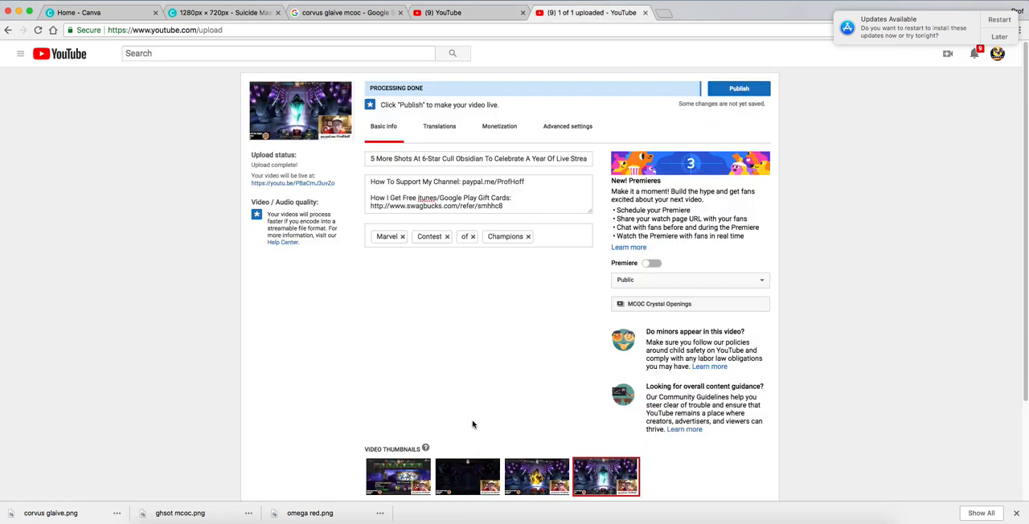
{"action": "scroll", "coordinate": [480, 407], "scroll_direction": "down", "scroll_amount": 1}
{"action": "mouse_move", "coordinate": [591, 455]}
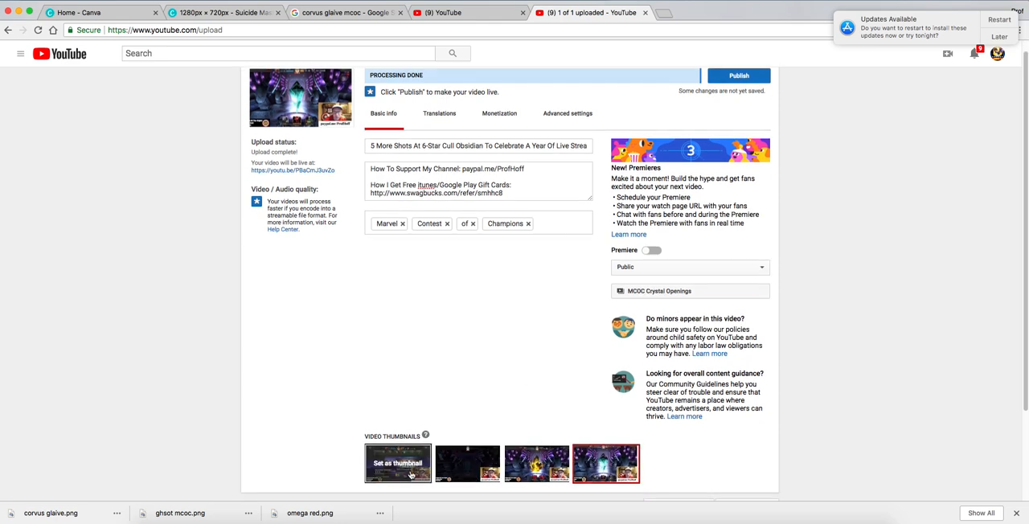
{"action": "left_click", "coordinate": [602, 464]}
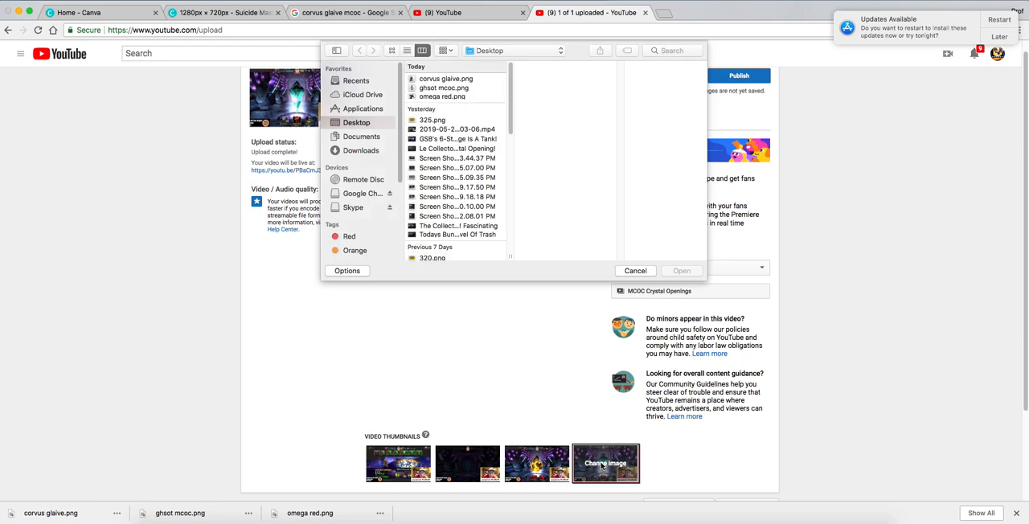
{"action": "left_click", "coordinate": [634, 271]}
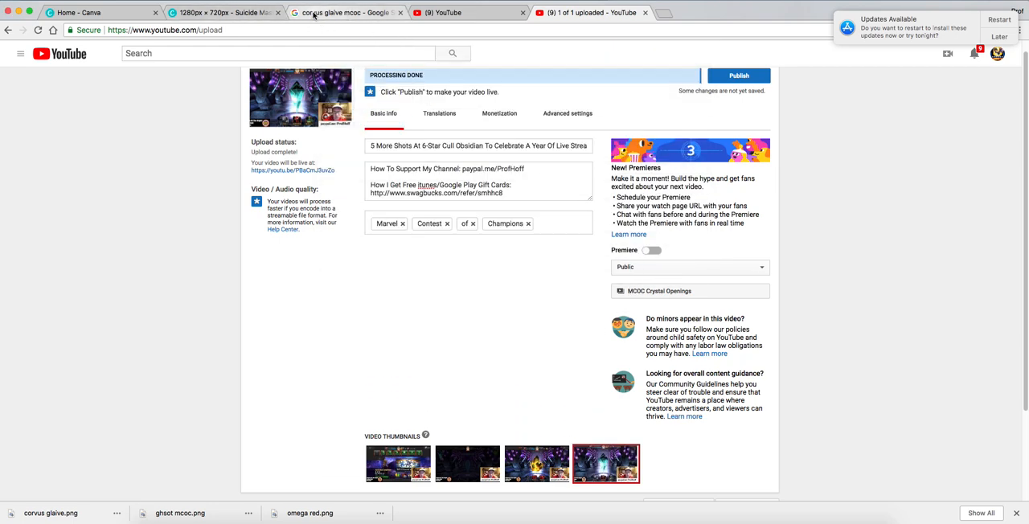
Return to Canva, download the design as a PNG, and capture a screenshot of the whole thumbnail area.
{"action": "left_click", "coordinate": [235, 15]}
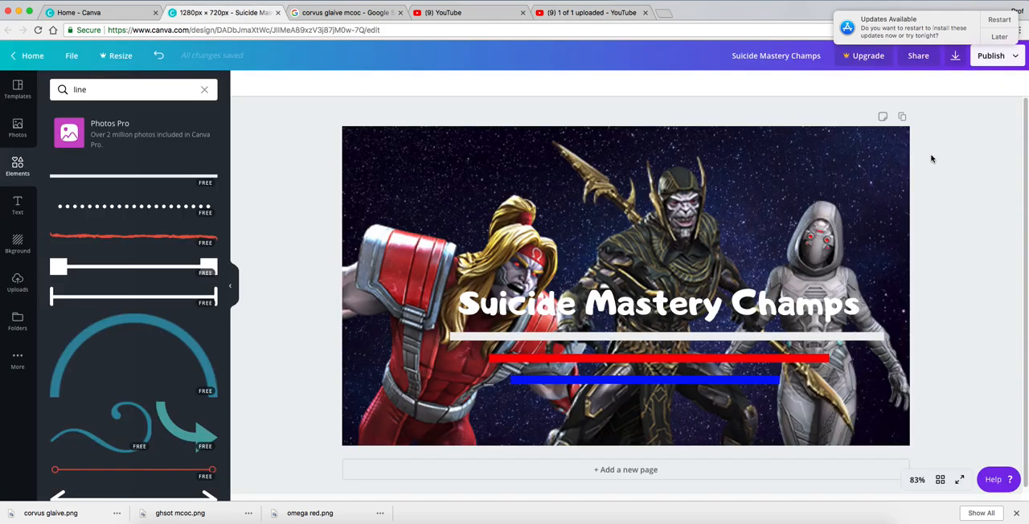
{"action": "left_click", "coordinate": [956, 58]}
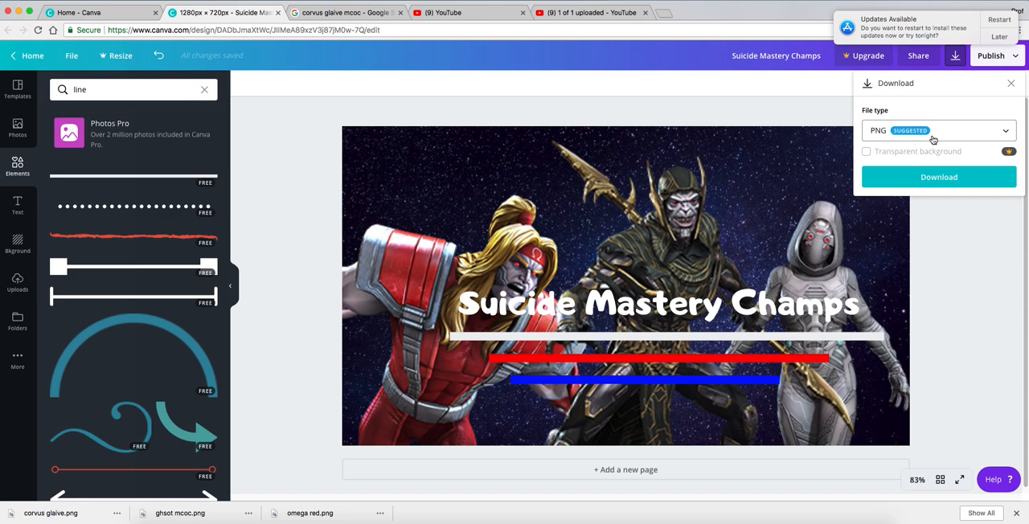
{"action": "left_click", "coordinate": [930, 177]}
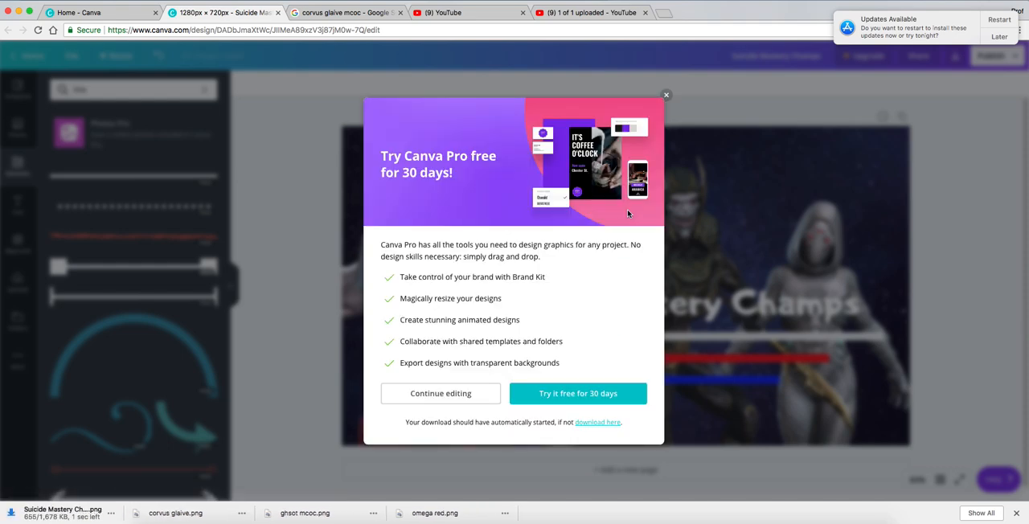
{"action": "left_click", "coordinate": [665, 94]}
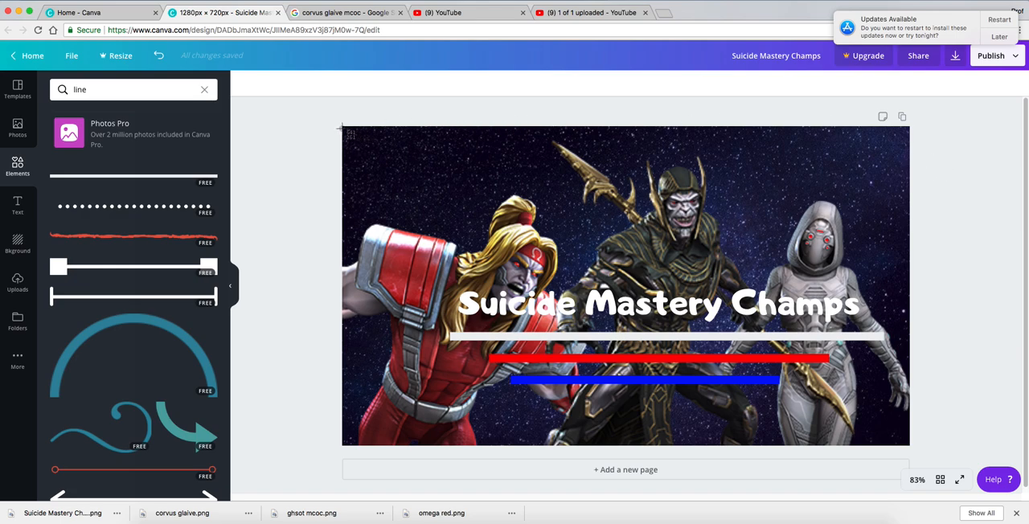
{"action": "left_click_drag", "start_coordinate": [342, 125], "coordinate": [909, 447]}
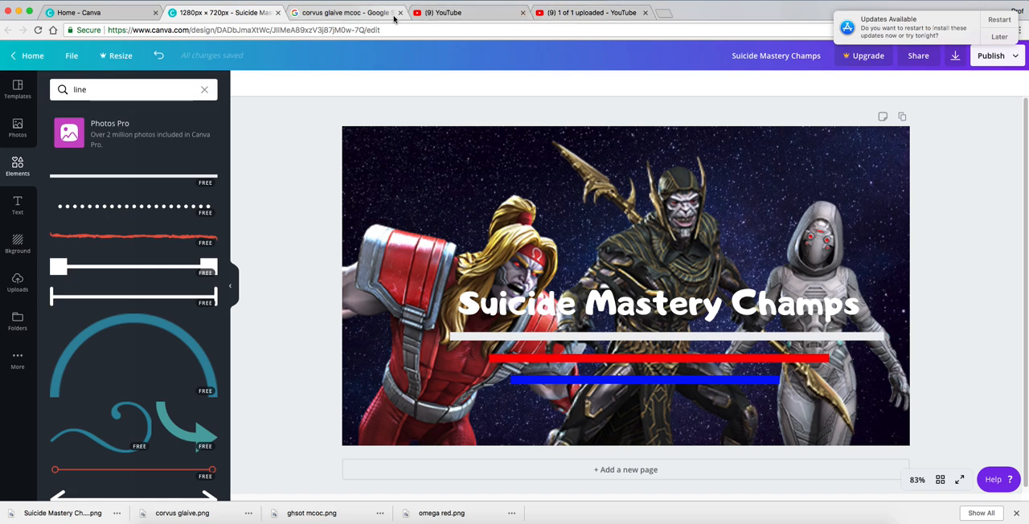
Preview Screen Shot 2019-05-27 at 10.04.26 AM in YouTube's custom thumbnail chooser, cancel the selection and return to the Canva design.
{"action": "left_click", "coordinate": [597, 14]}
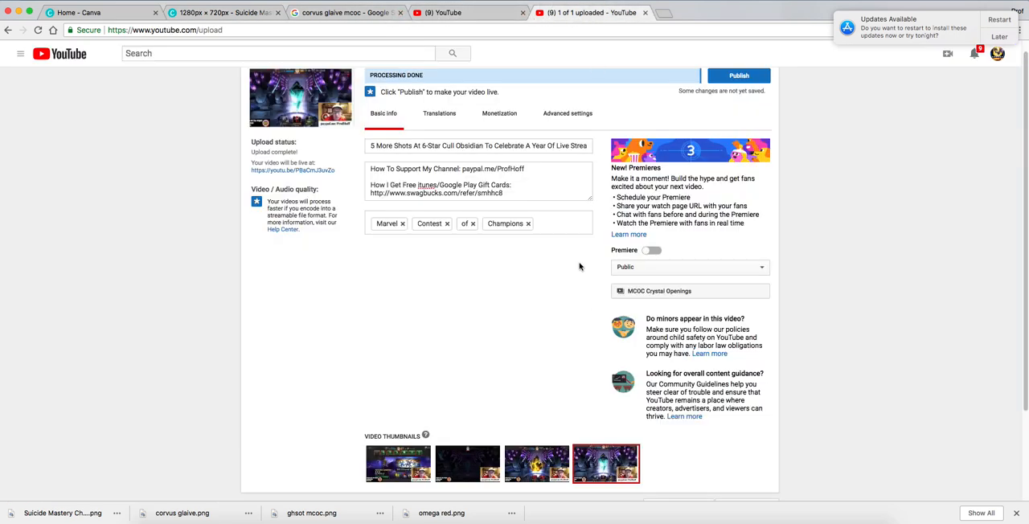
{"action": "left_click", "coordinate": [599, 468]}
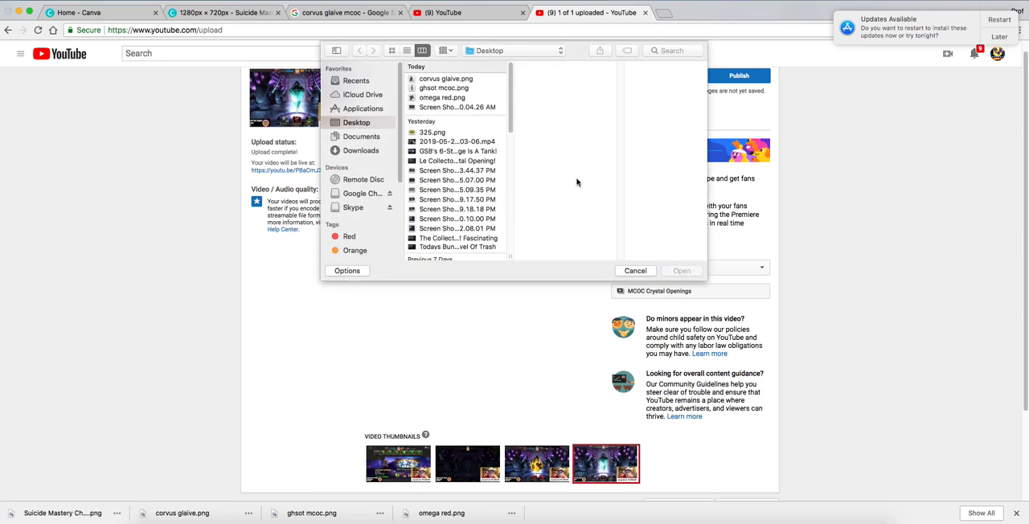
{"action": "left_click", "coordinate": [476, 108]}
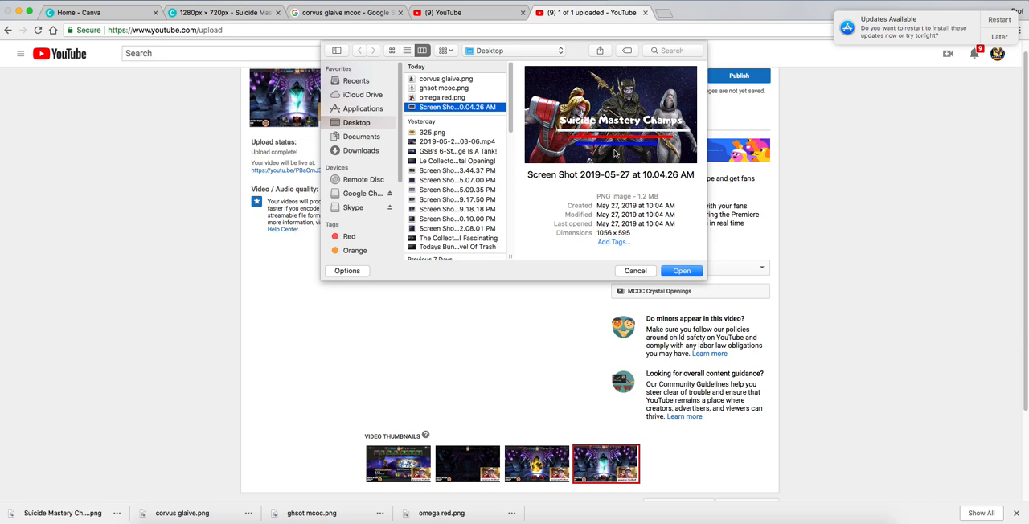
{"action": "left_click", "coordinate": [640, 274]}
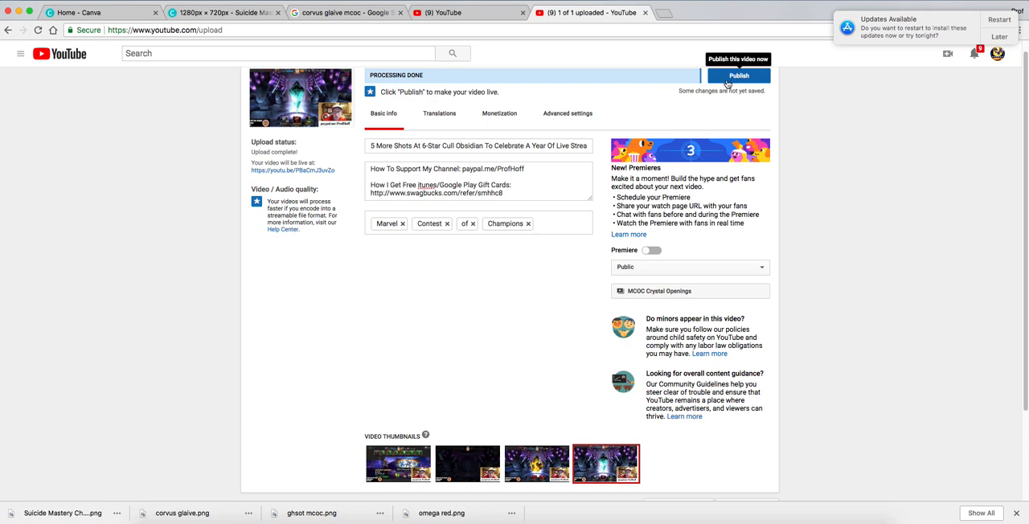
{"action": "left_click", "coordinate": [217, 13]}
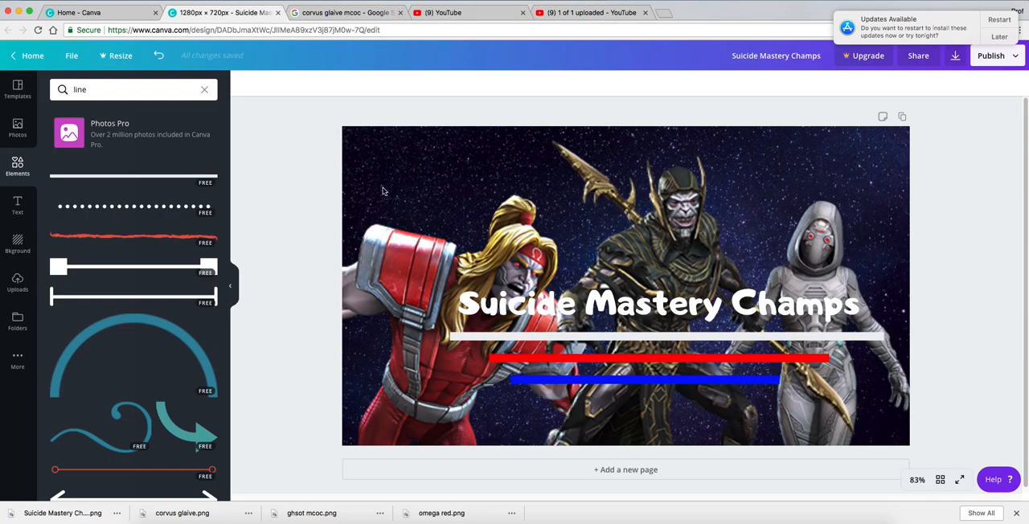